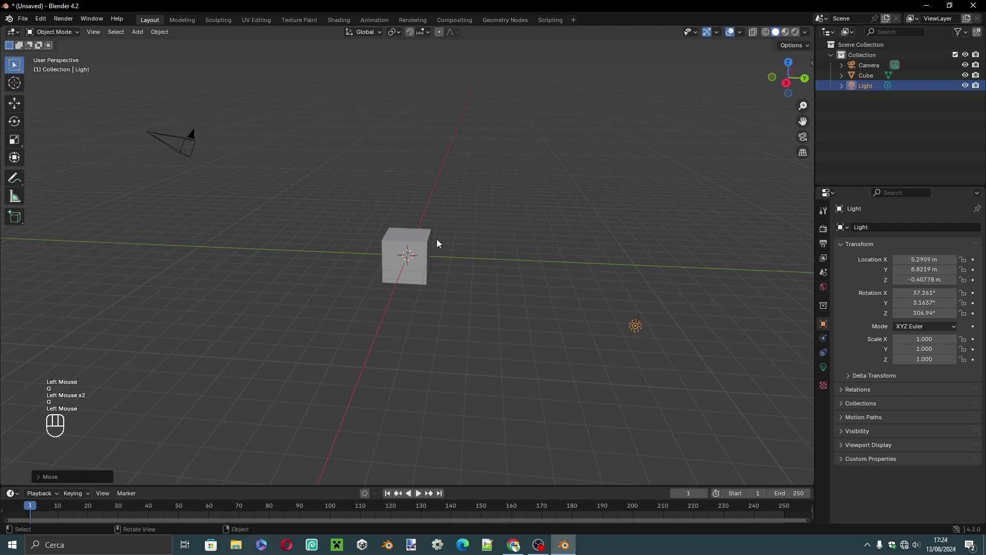
Move the cube freely through the scene to about X −5.2 m, Y 6.9 m, Z −0.7 m
key(g)
click(674, 183)
middle_drag(637, 226, 478, 248)
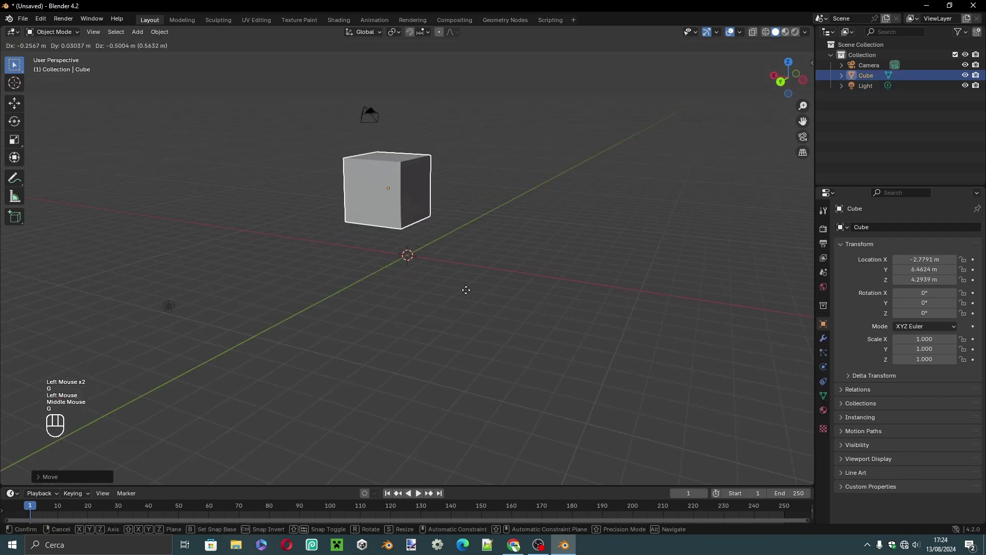
key(g)
click(544, 419)
click(23, 19)
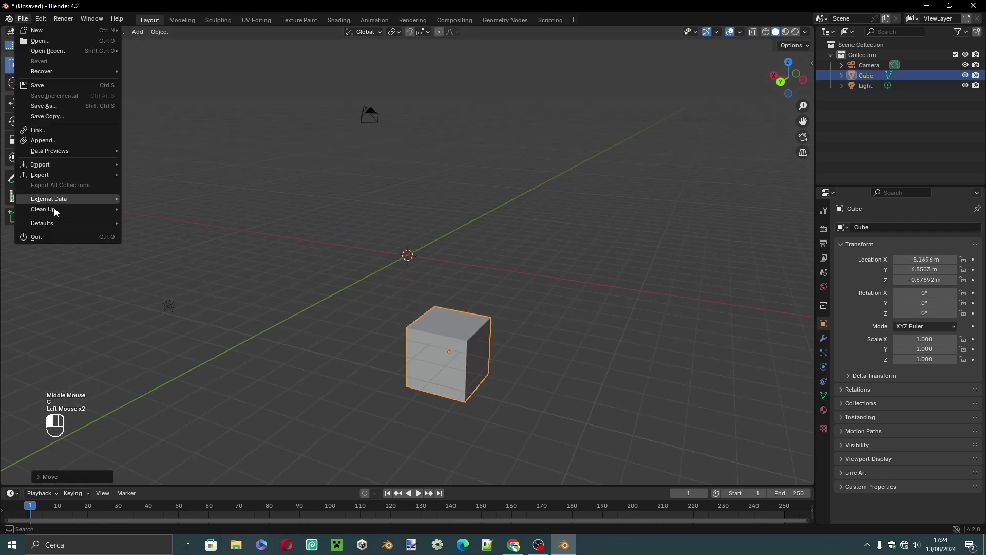
mouse_move(50, 224)
click(163, 234)
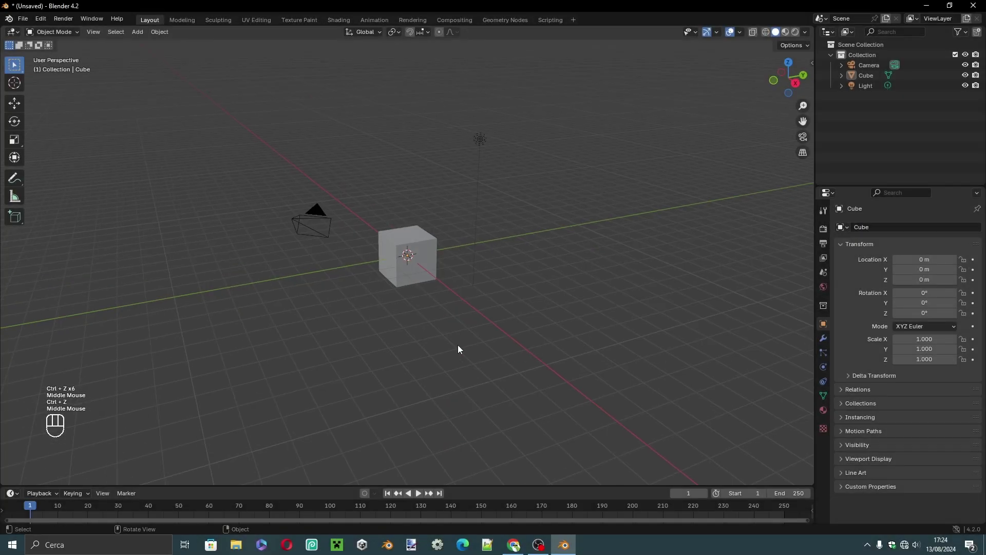
Examine the default cube from several angles and distances by orbiting, zooming and panning around it
scroll(461, 342, up, 2)
middle_drag(462, 341, 419, 335)
scroll(427, 333, down, 2)
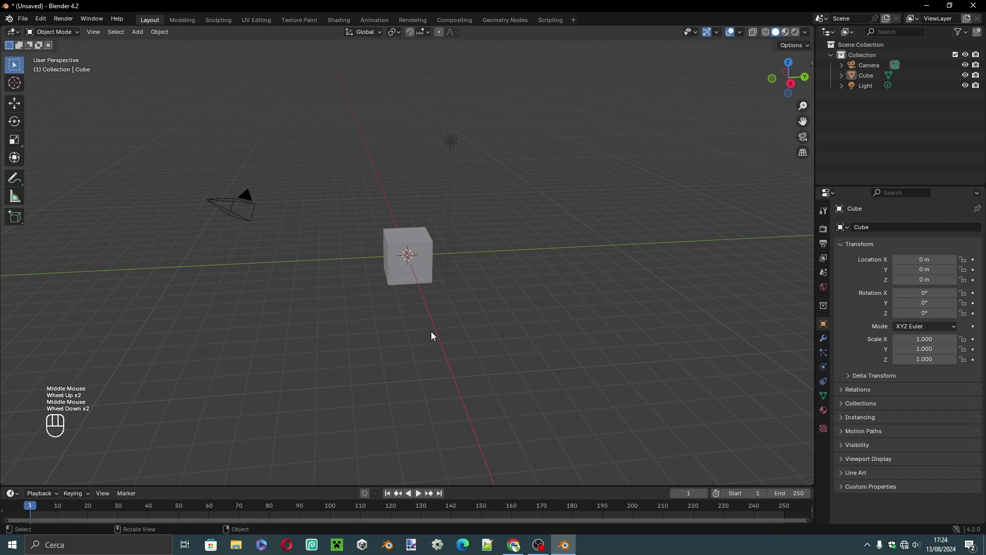
scroll(431, 334, up, 2)
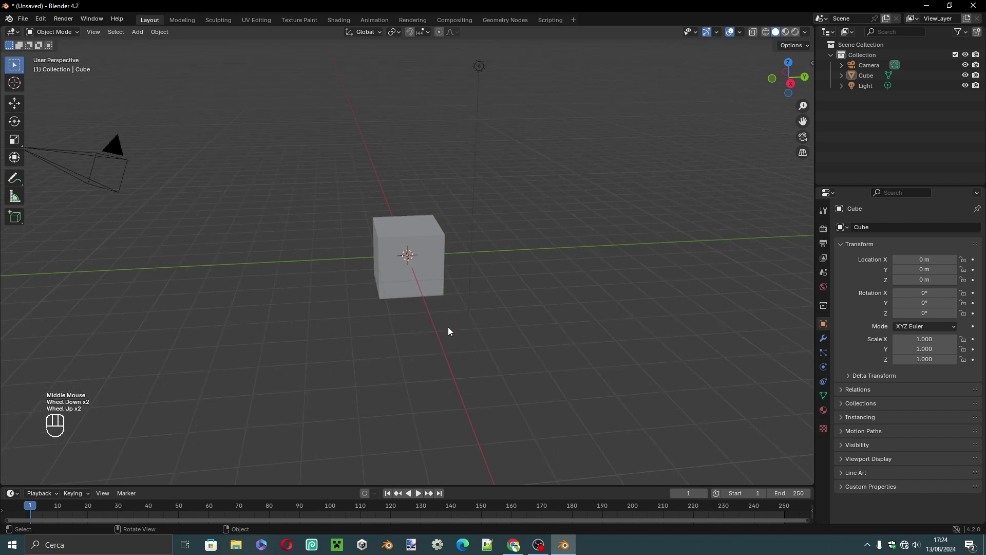
middle_drag(450, 331, 435, 310)
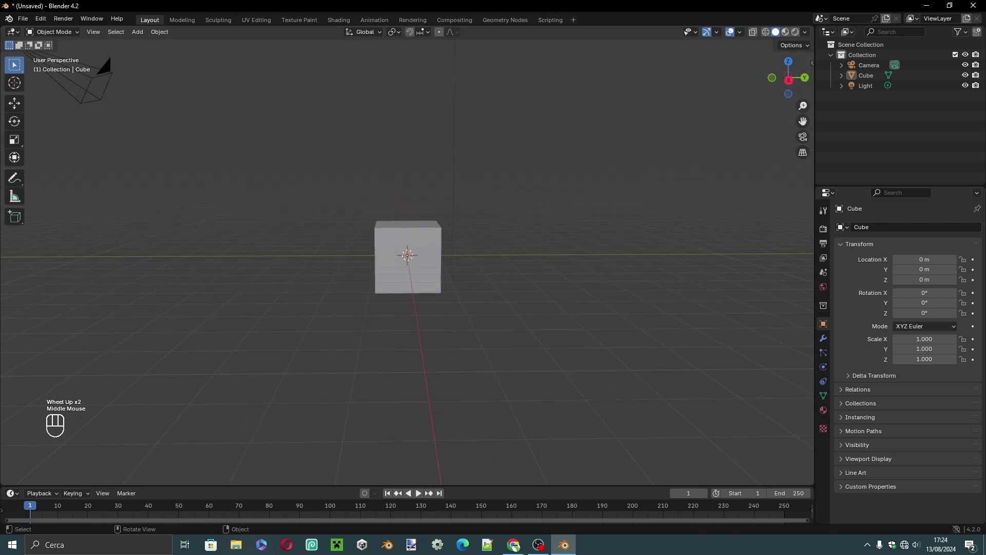
middle_drag(506, 302, 308, 329)
scroll(364, 344, up, 4)
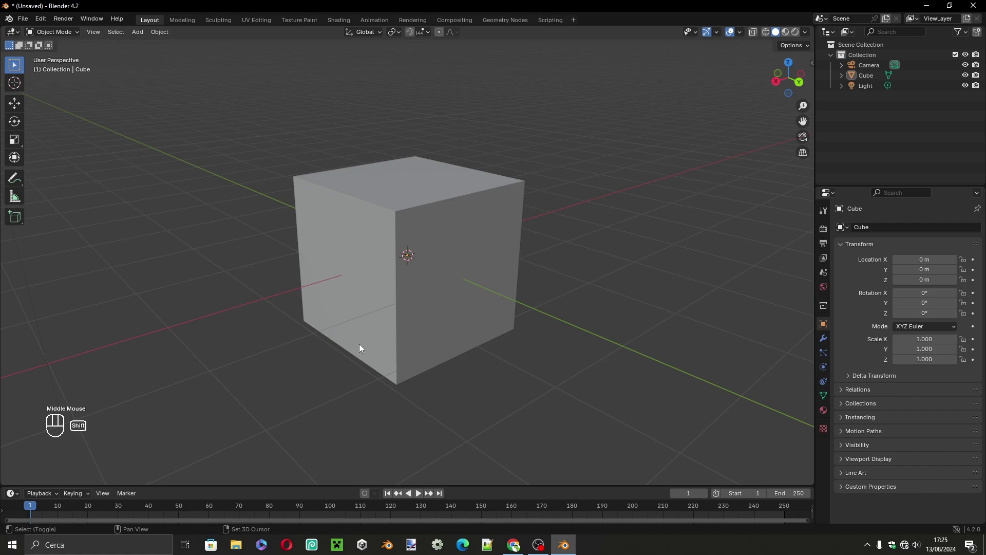
shift+middle_drag(331, 363, 424, 319)
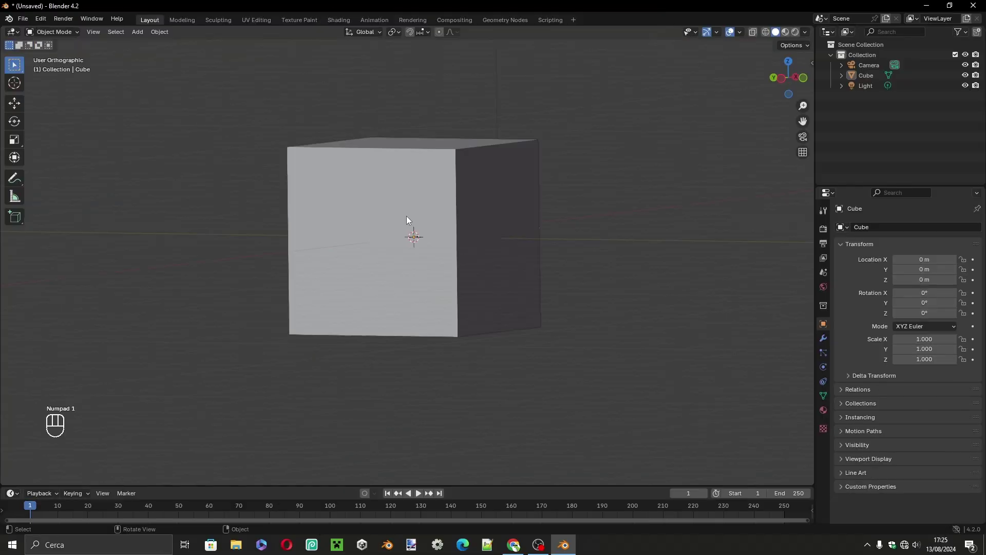
Look at the cube in the front and right orthographic views
key(KP_1)
middle_drag(442, 214, 414, 235)
key(KP_1)
key(KP_3)
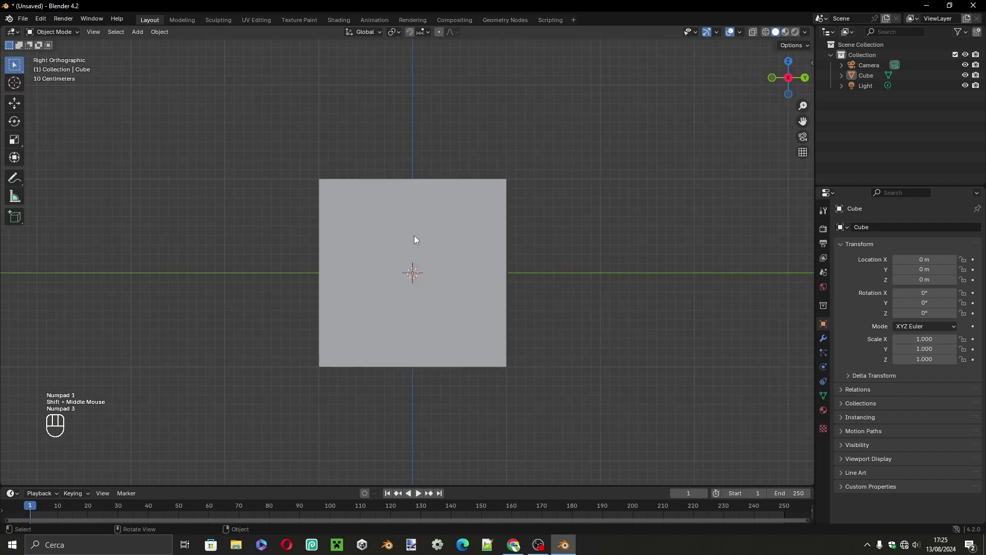
middle_click(414, 235)
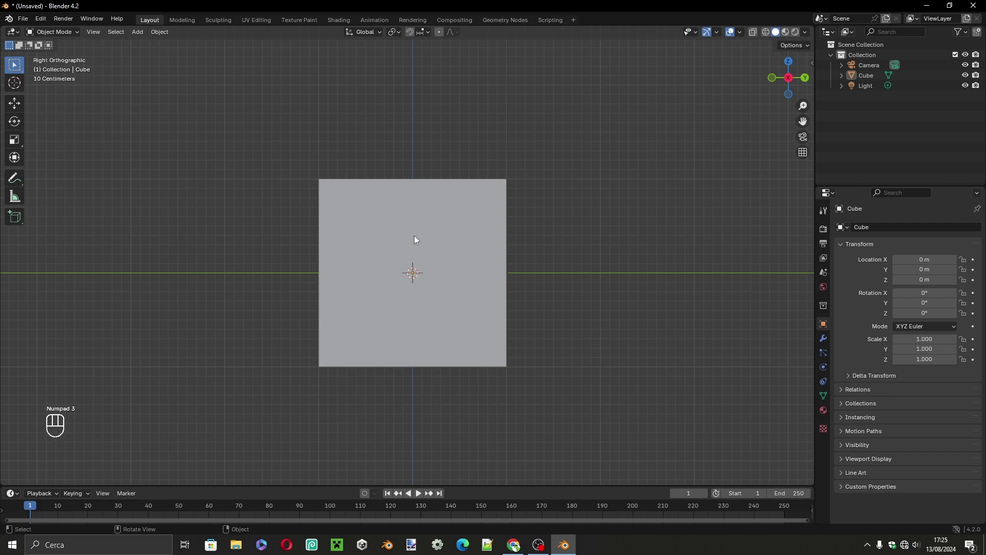
Compare the cube's opposite orthographic views: front and back, right and left, top and bottom
key(KP_1)
key(ctrl)
key(ctrl+KP_1)
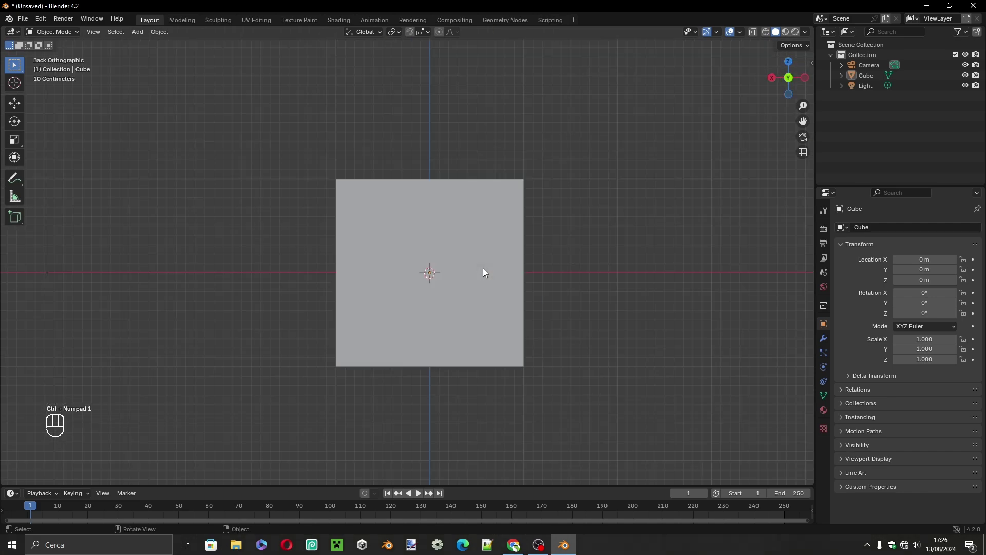
key(KP_3)
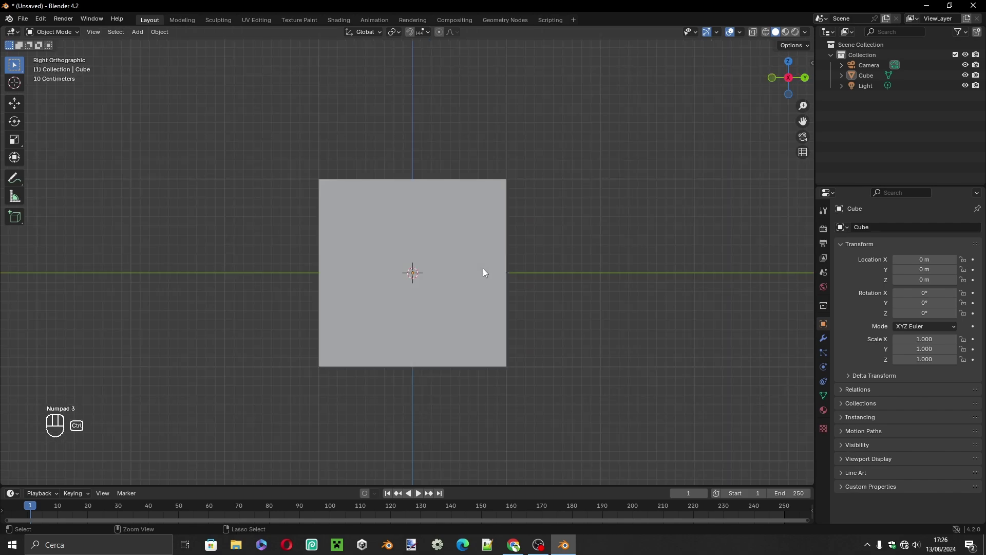
key(ctrl+KP_3)
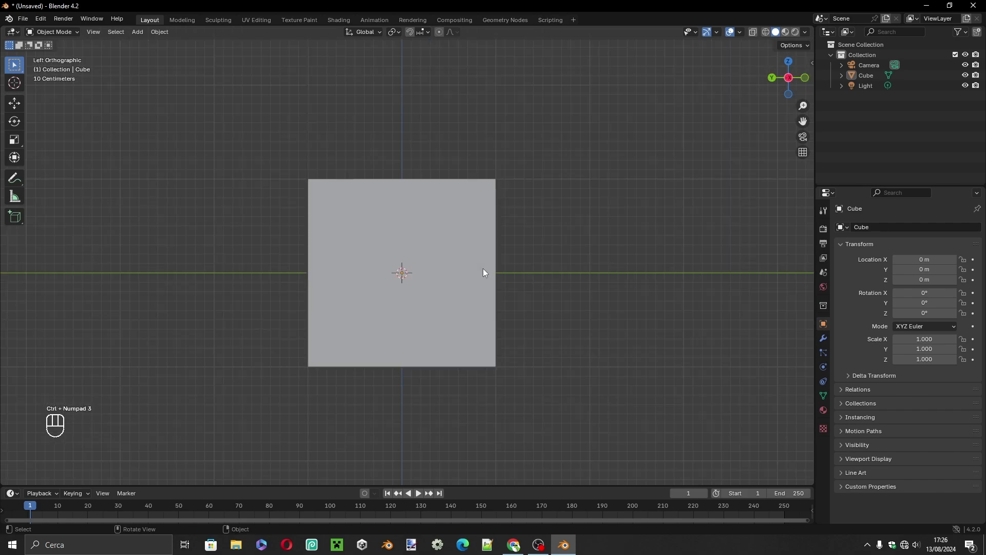
key(KP_7)
key(ctrl+KP_7)
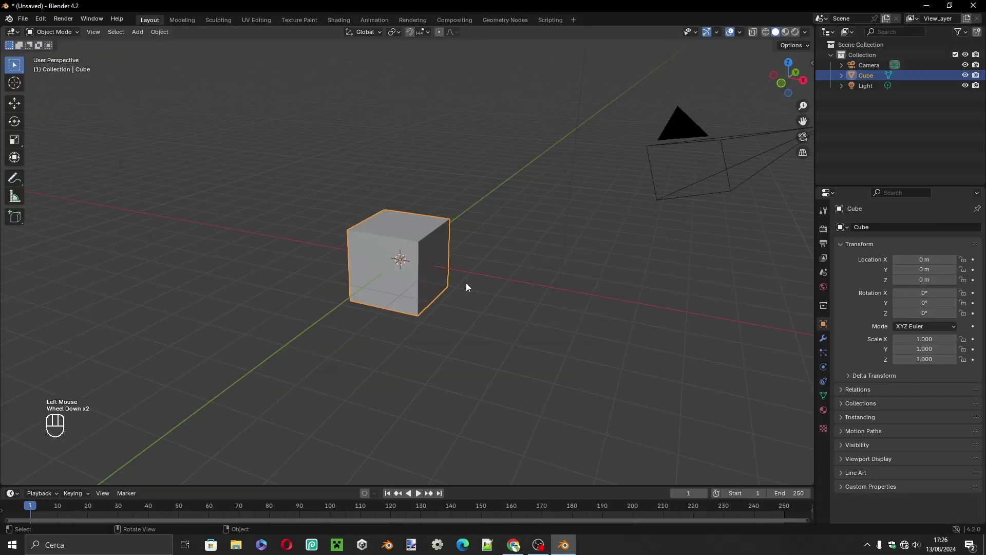
Try moving the cube freely, undo it, and try moving it along the X axis with the Move tool
scroll(511, 306, up, 1)
key(g)
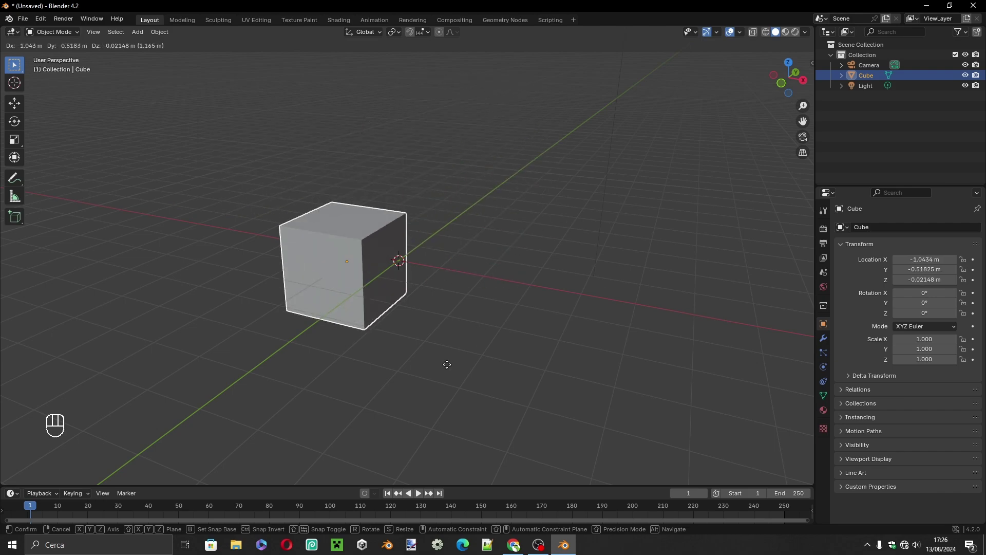
click(401, 374)
key(ctrl+z)
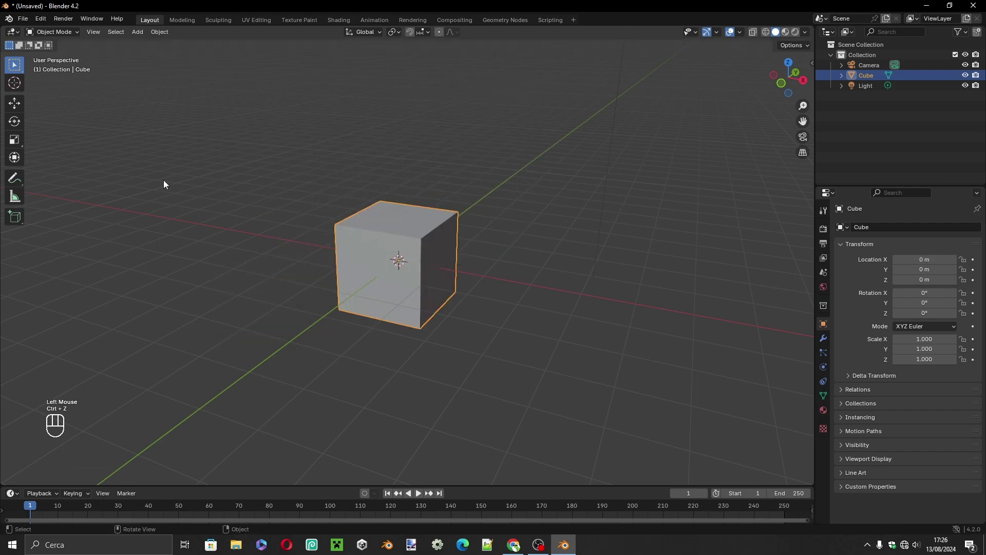
click(14, 104)
drag(436, 266, 200, 285)
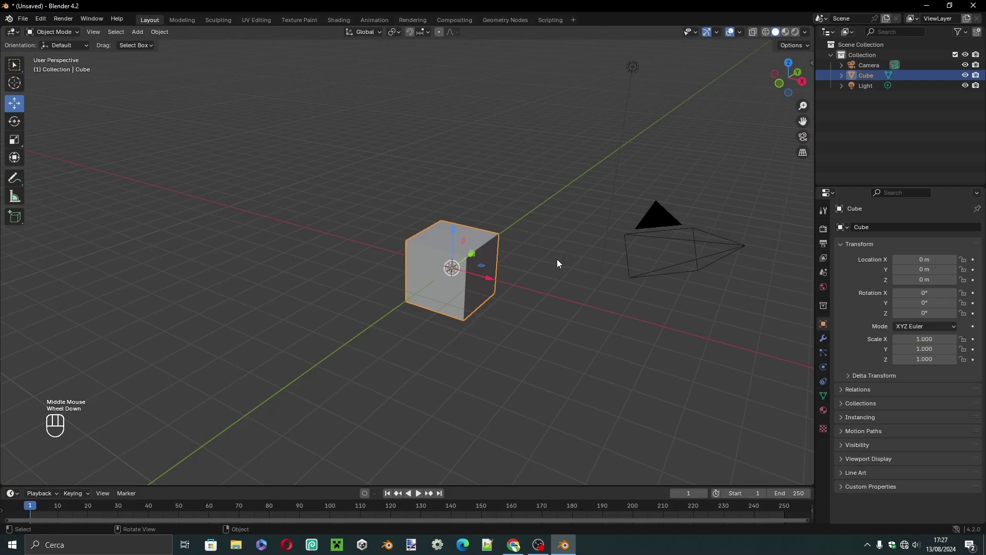
Try rotating the cube freely twice and undo the rotations
key(r)
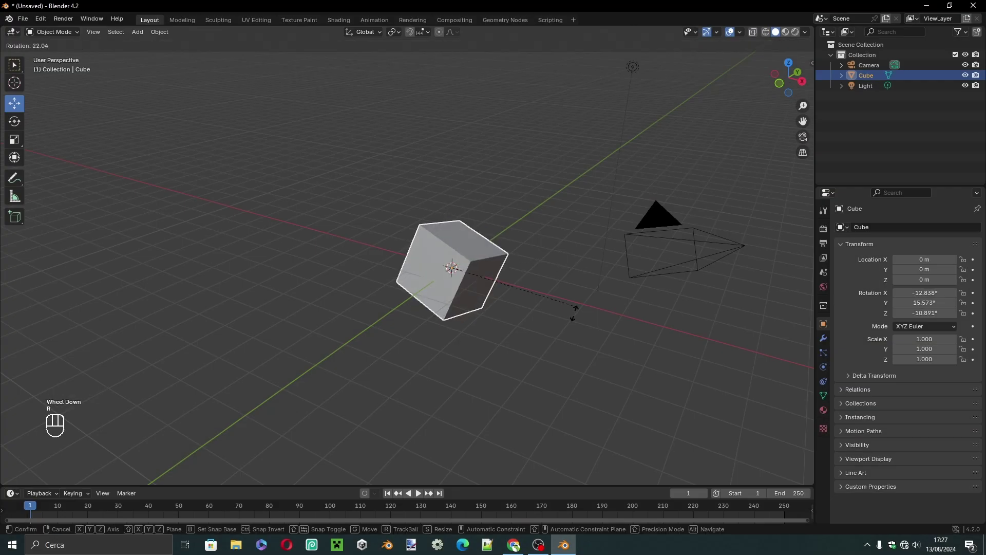
click(359, 378)
middle_drag(359, 378, 586, 209)
key(r)
click(507, 125)
middle_drag(506, 124, 564, 310)
key(ctrl+z)
key(ctrl+z)
key(ctrl+z)
Scale the cube uniformly in two passes to about 3.08 on all axes
scroll(564, 309, down, 2)
key(s)
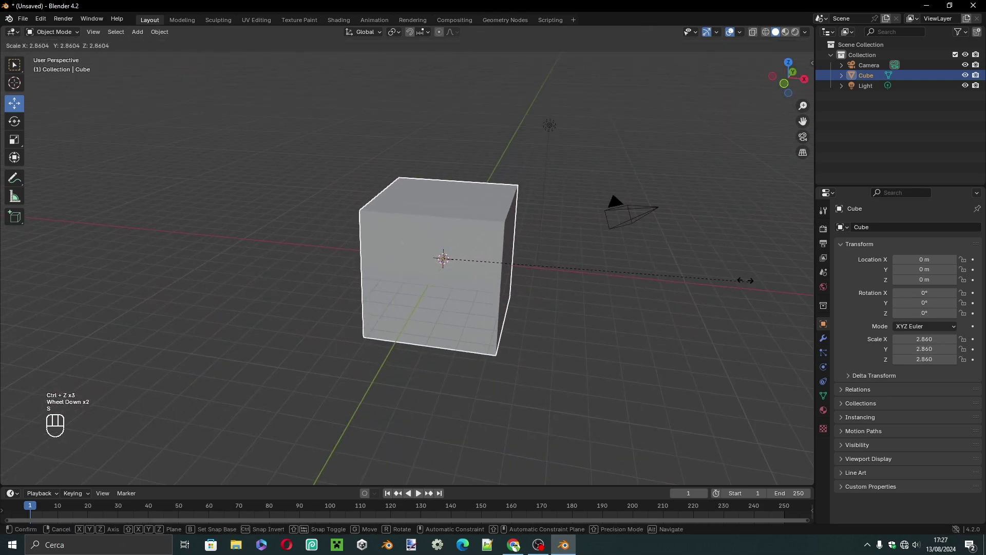
click(704, 260)
middle_drag(704, 260, 582, 263)
key(s)
click(643, 256)
middle_drag(643, 255, 651, 268)
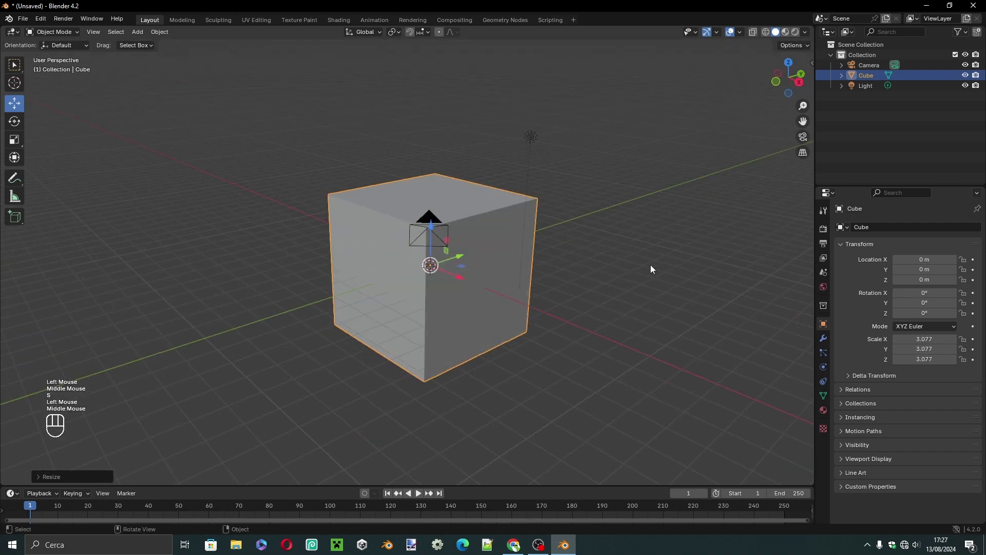
Try moving the cube along the global Y axis only and undo the move
key(g)
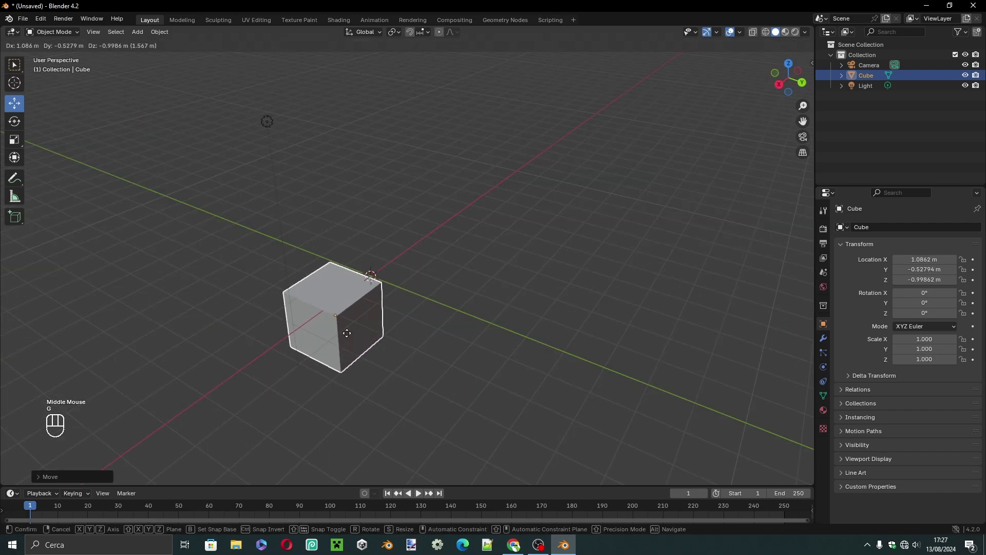
key(y)
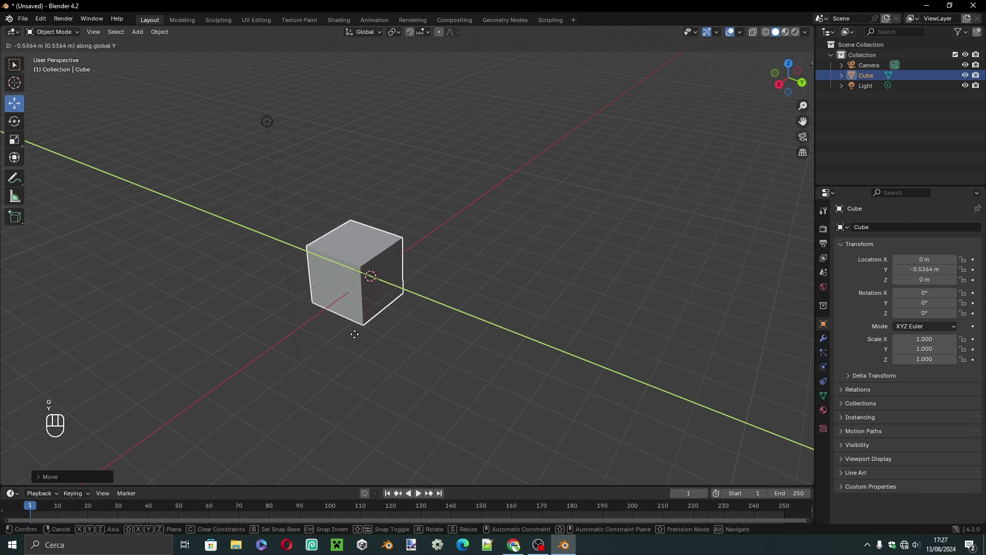
click(339, 318)
middle_drag(339, 318, 384, 331)
key(ctrl+z)
Try moving the cube along the global X axis only and undo the move
key(g)
key(x)
click(274, 345)
key(ctrl+z)
Try moving the cube down the global Z axis to about −2.6 m and undo the move
middle_drag(275, 345, 547, 304)
key(g)
key(z)
click(534, 391)
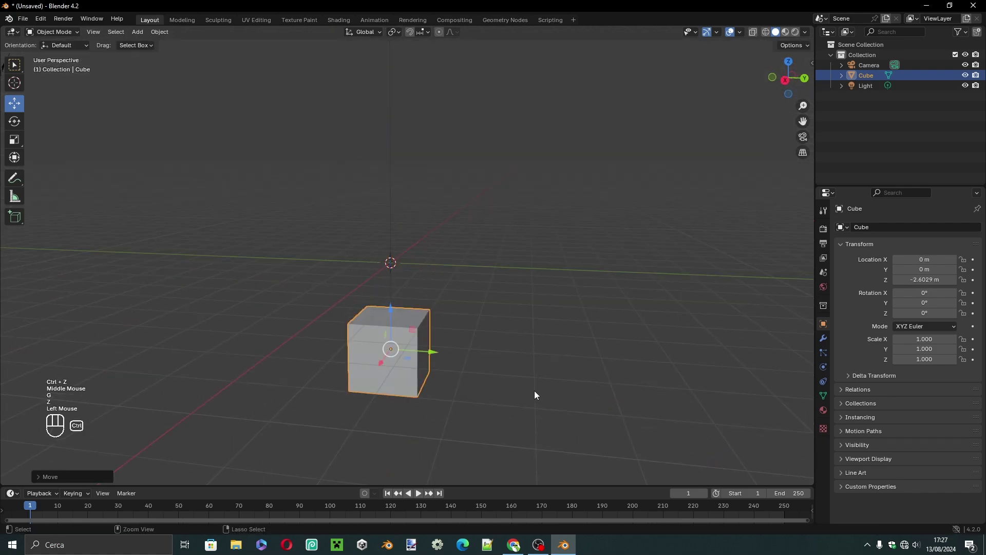
key(ctrl+z)
Try rotating the cube around the global X axis and undo the rotation
middle_drag(457, 372, 525, 392)
key(r)
key(x)
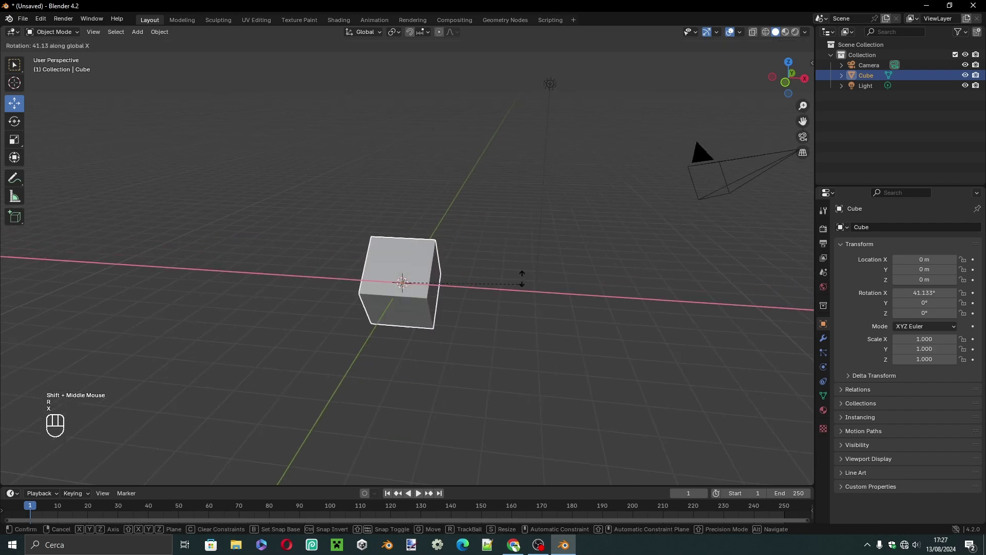
click(461, 453)
key(ctrl+z)
Try rotating the cube around the global Y axis and undo the rotation
middle_drag(519, 326, 459, 341)
key(g)
key(r)
key(y)
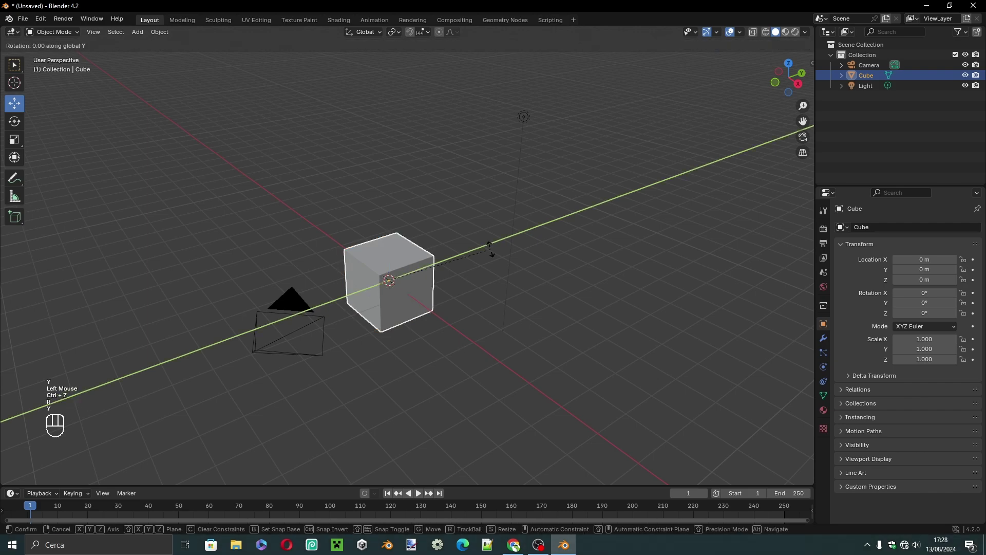
click(479, 244)
key(ctrl+z)
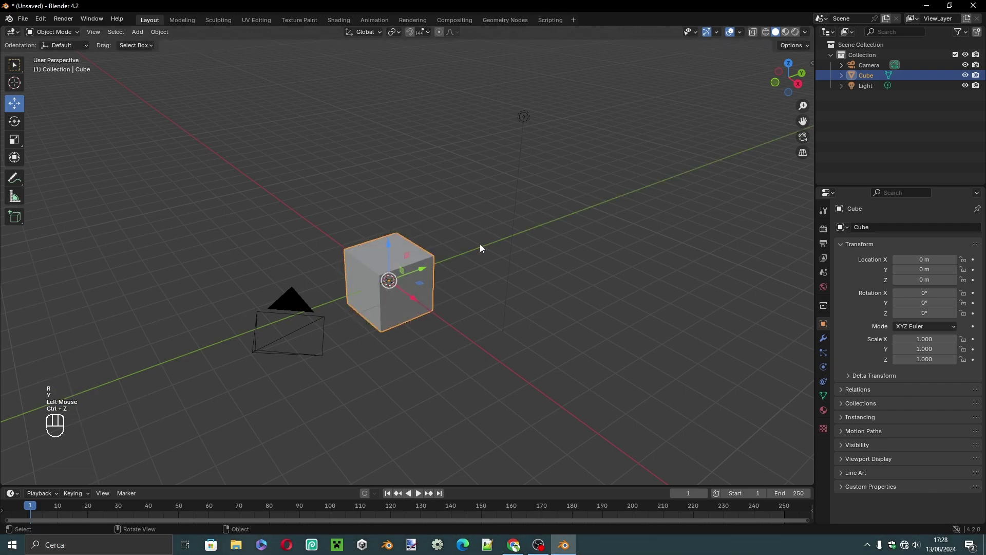
Try scaling the cube along the Z axis only and undo the scaling
middle_drag(480, 243, 458, 220)
key(s)
key(z)
click(488, 308)
middle_drag(488, 308, 528, 254)
key(ctrl+z)
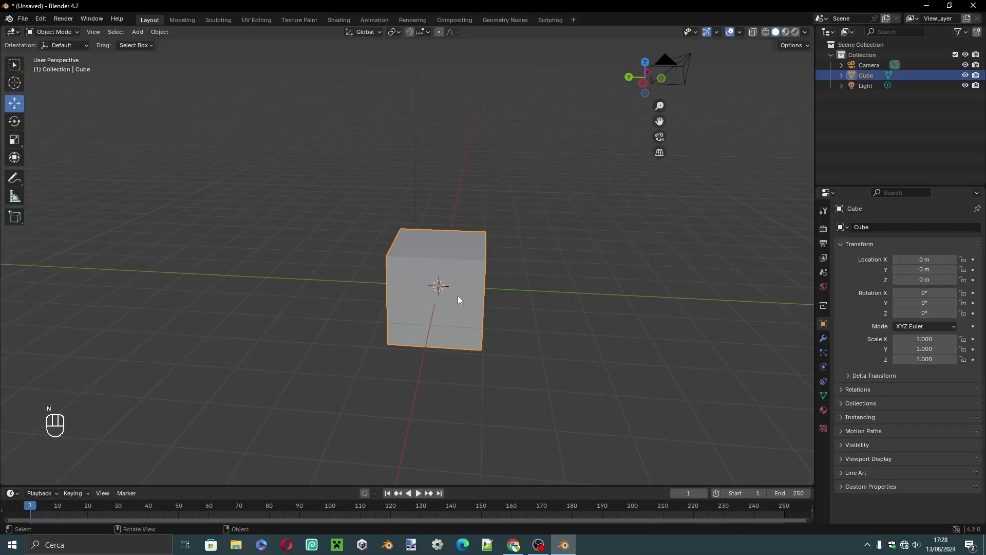
Display the selected cube's Item transform properties inside the 3D viewport
key(n)
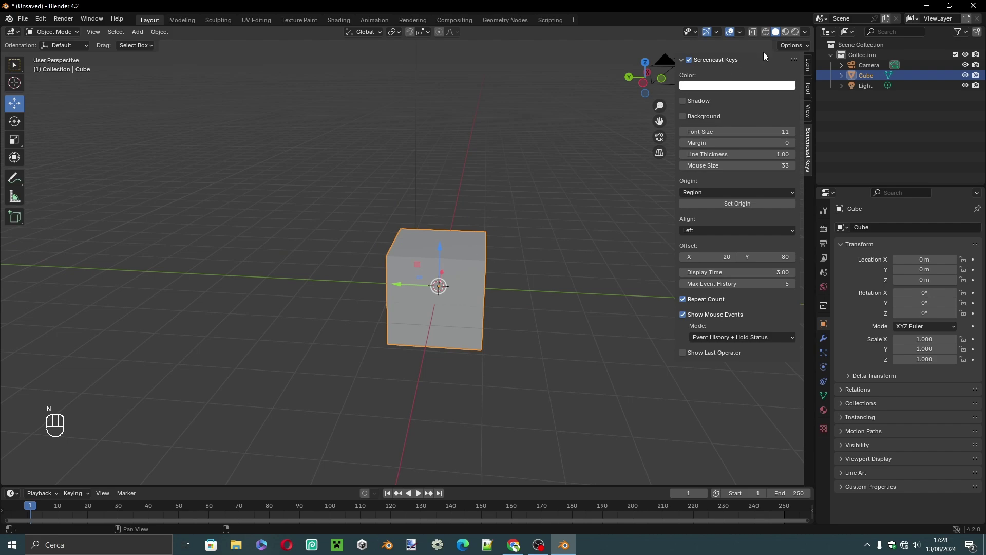
click(810, 64)
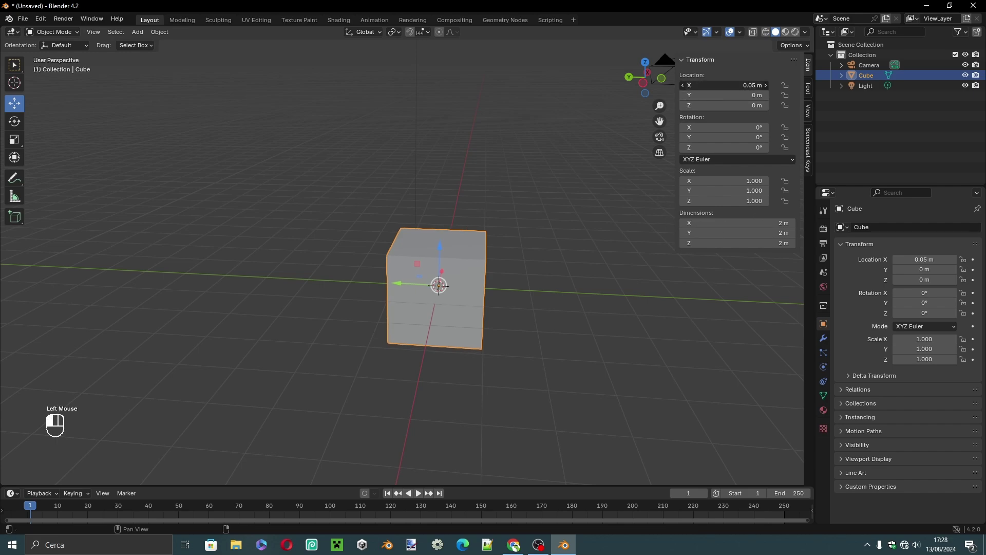
Try changing the cube's X location value and then its Y location to −1.56 m, undoing each change
drag(725, 85, 633, 139)
middle_drag(632, 139, 506, 233)
key(ctrl+z)
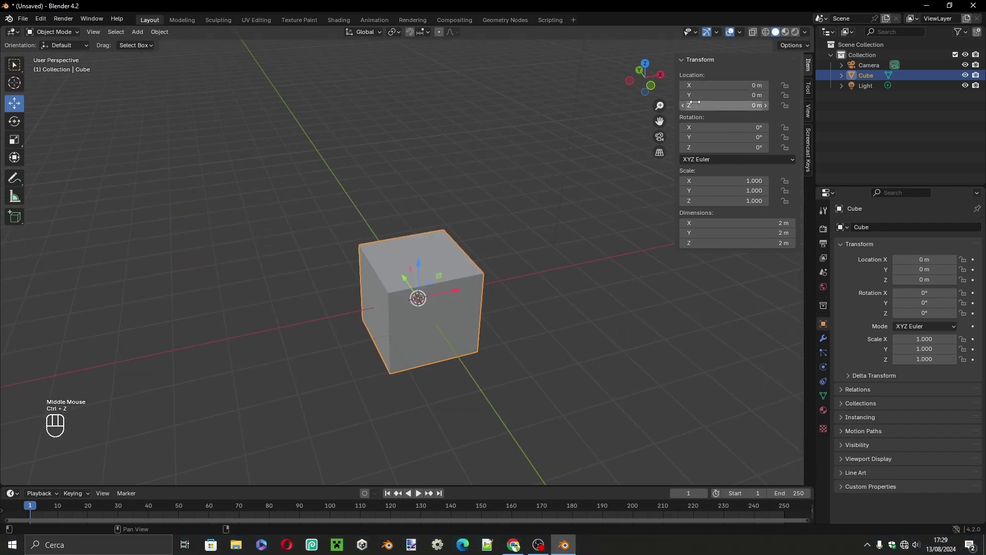
drag(719, 96, 698, 96)
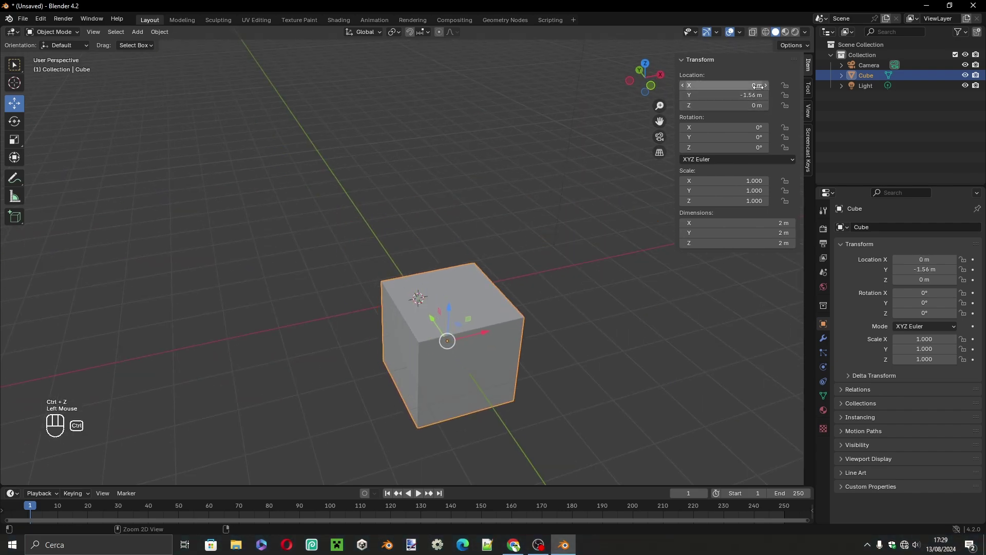
key(ctrl+z)
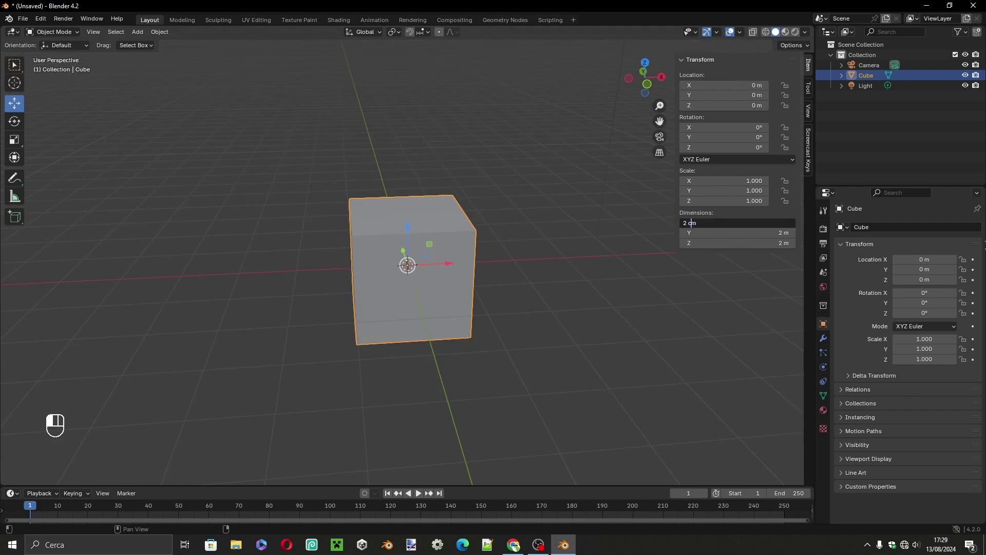
Set the cube's X dimension to 2 cm and deselect the cube after viewing its thin side up close
key(Return)
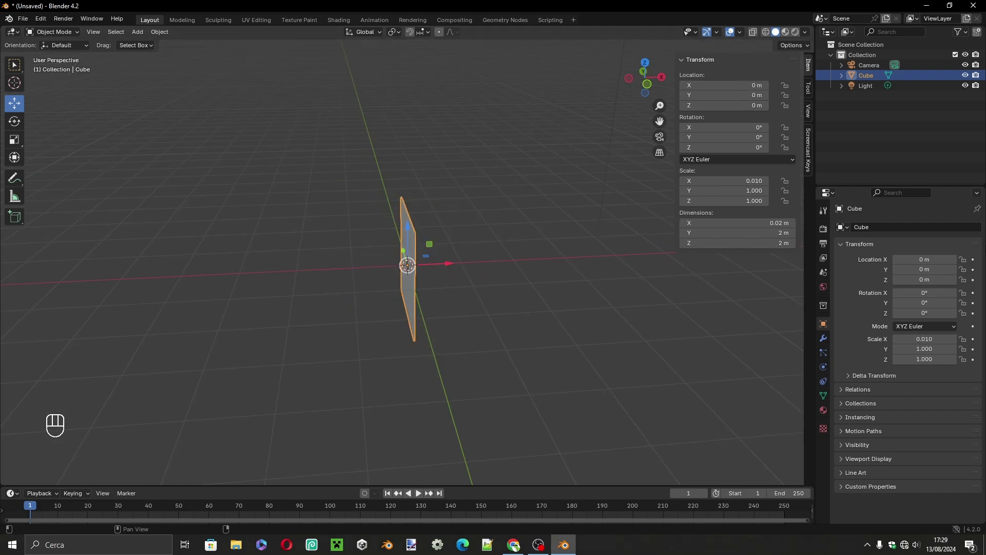
scroll(517, 311, up, 5)
middle_drag(517, 310, 506, 300)
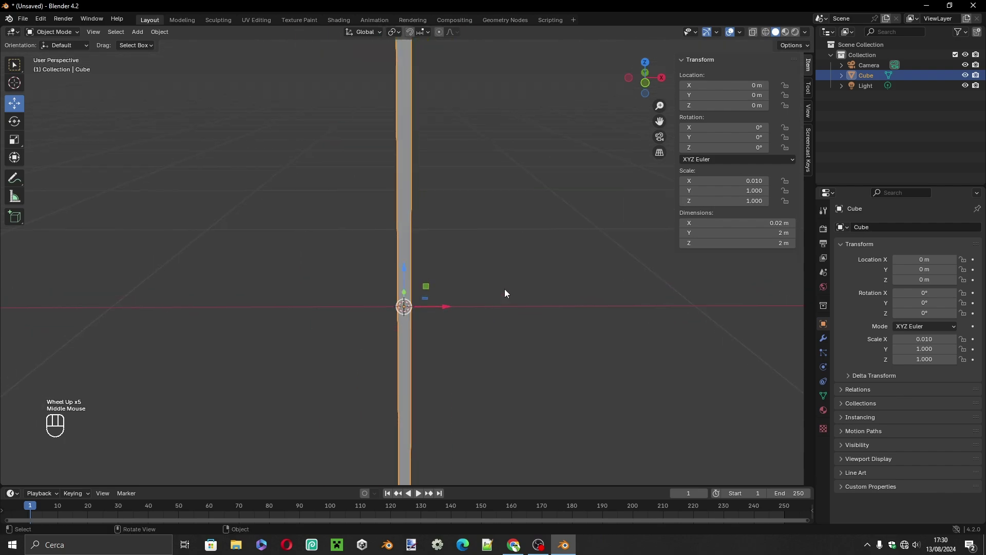
scroll(366, 173, up, 1)
click(335, 220)
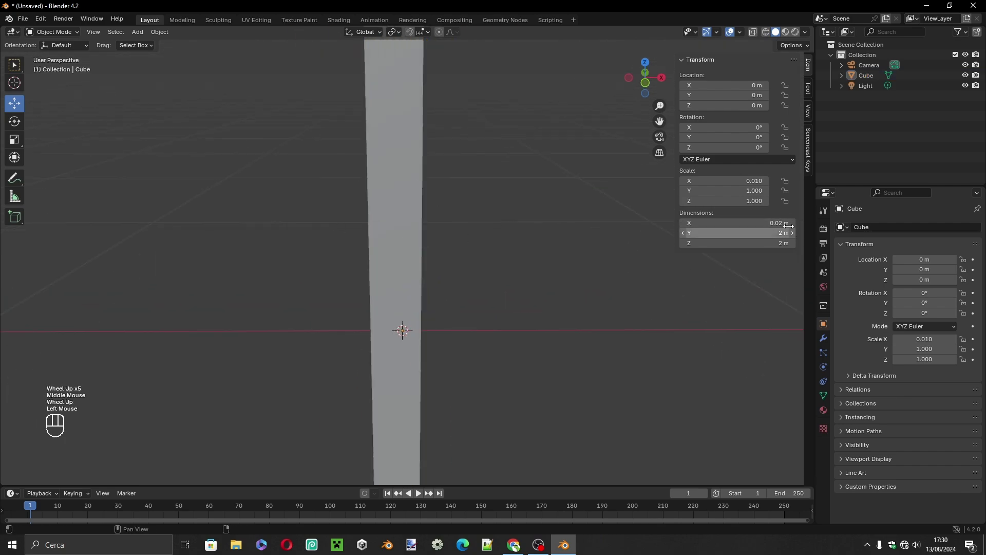
Undo the deselection and the 2 cm X dimension change on the cube
scroll(544, 376, down, 3)
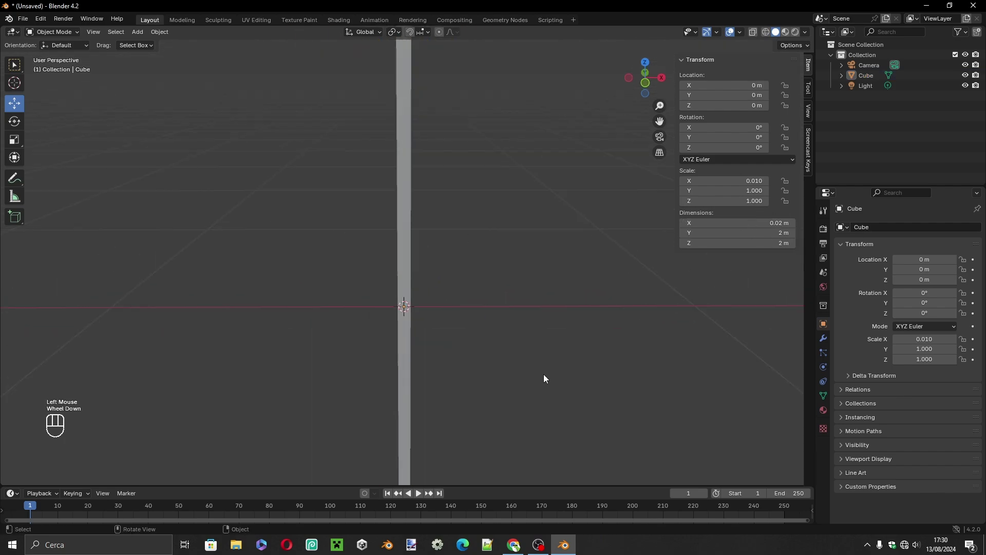
scroll(545, 354, up, 1)
key(ctrl+z)
key(ctrl+z)
scroll(538, 353, down, 3)
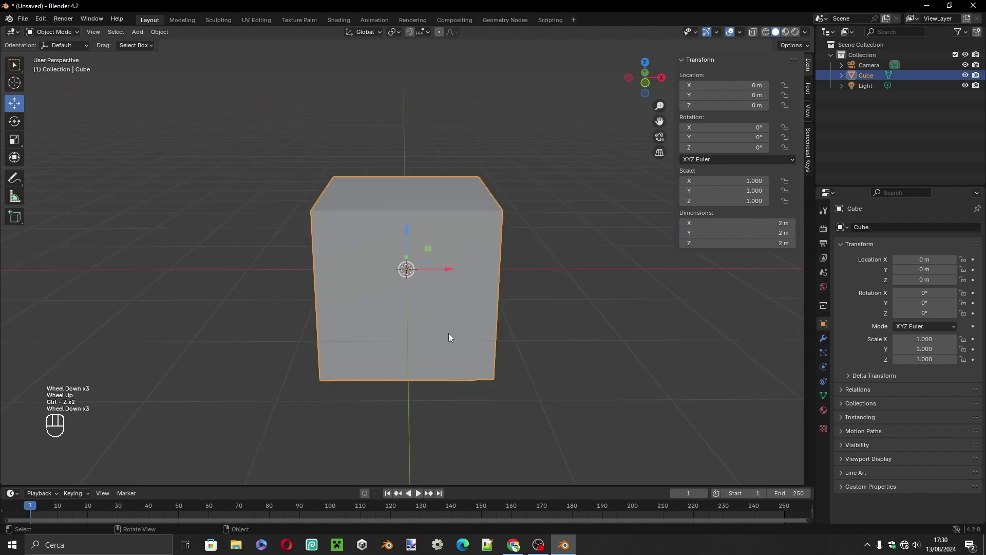
Expand the scene's Units settings, keep the unit system on Metric, and deselect the cube
middle_drag(480, 339, 425, 352)
scroll(341, 332, up, 3)
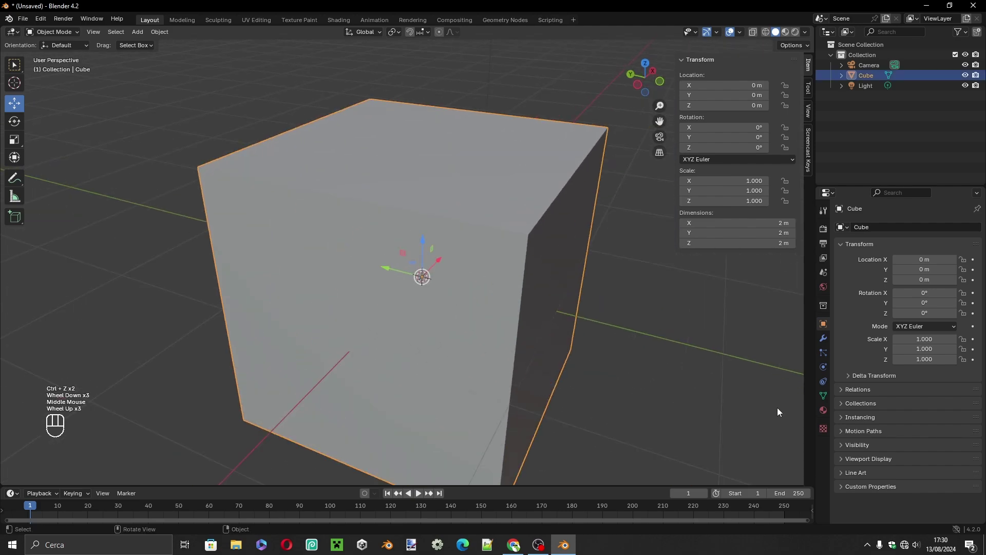
click(823, 273)
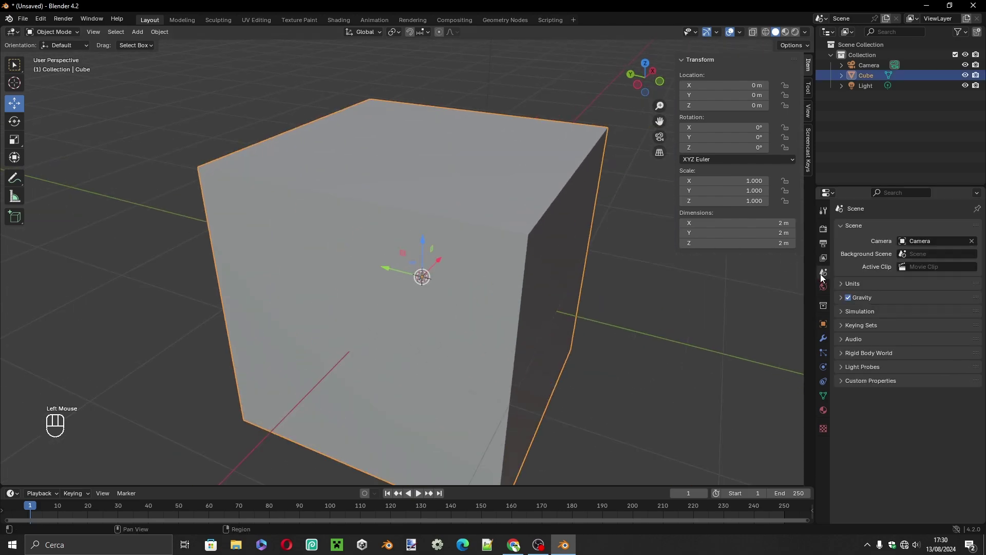
click(861, 288)
click(934, 302)
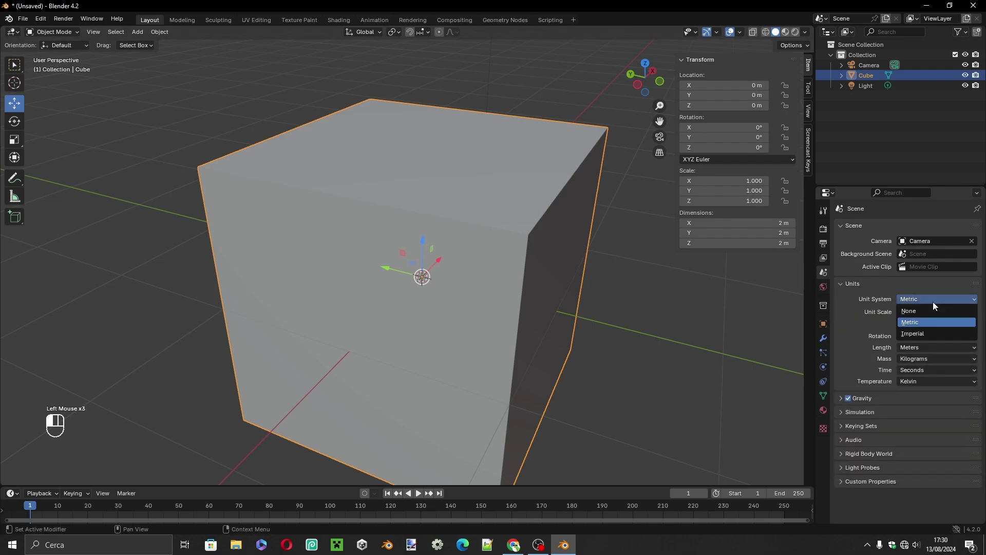
click(908, 322)
mouse_move(682, 298)
middle_down()
mouse_move(656, 305)
mouse_move(673, 301)
mouse_move(666, 308)
middle_up()
scroll(664, 308, down, 2)
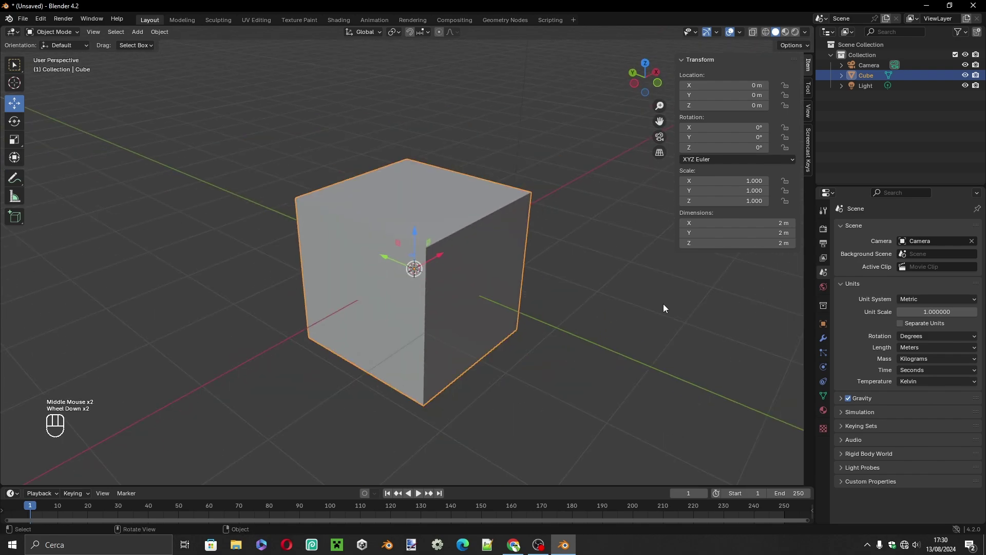
scroll(663, 306, down, 1)
click(659, 303)
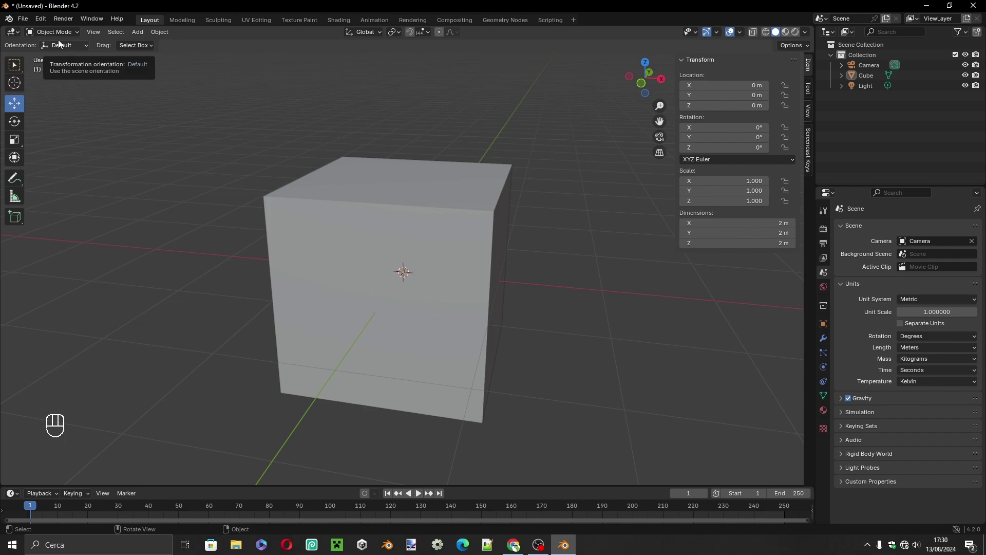
Select the cube in Object Mode and try moving it freely, undoing the move
middle_drag(406, 293, 425, 306)
click(425, 306)
scroll(470, 295, down, 1)
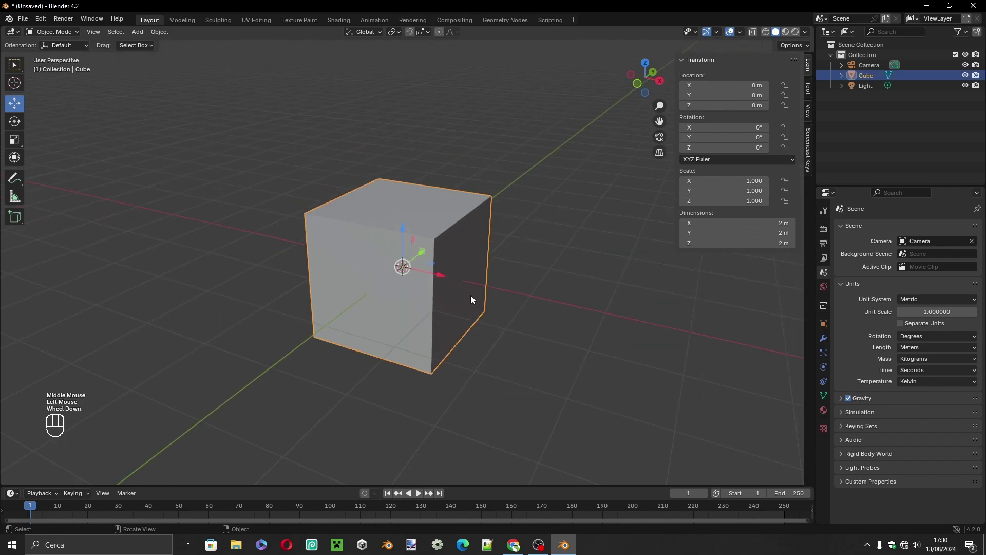
key(g)
click(512, 343)
key(ctrl+z)
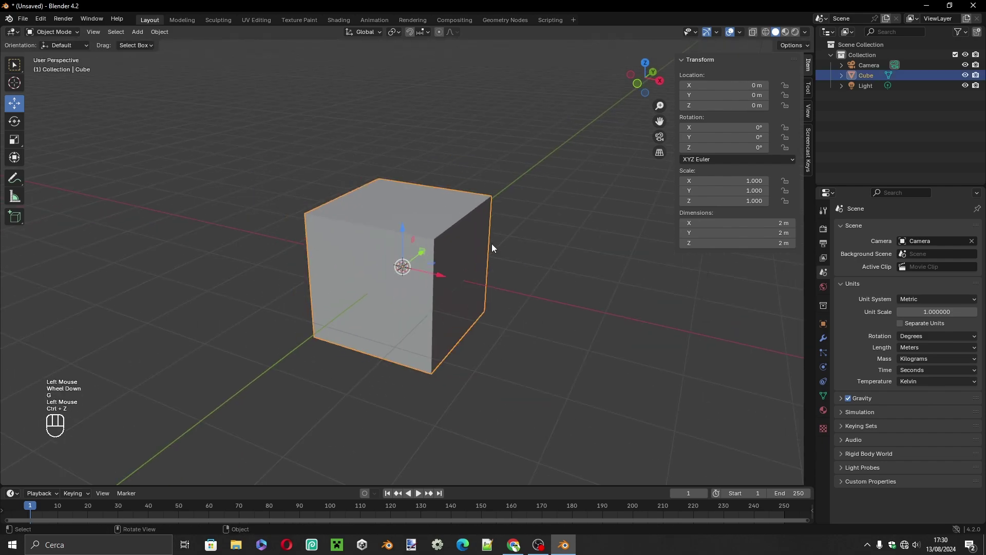
Try rotating and then scaling the whole cube, undoing each change
key(r)
click(553, 425)
key(ctrl+z)
key(s)
click(560, 365)
key(ctrl+z)
Switch the cube to Edit Mode and toggle repeatedly between Edit Mode and Object Mode, finishing in Object Mode
click(51, 32)
click(51, 55)
middle_drag(428, 274, 314, 125)
key(Tab)
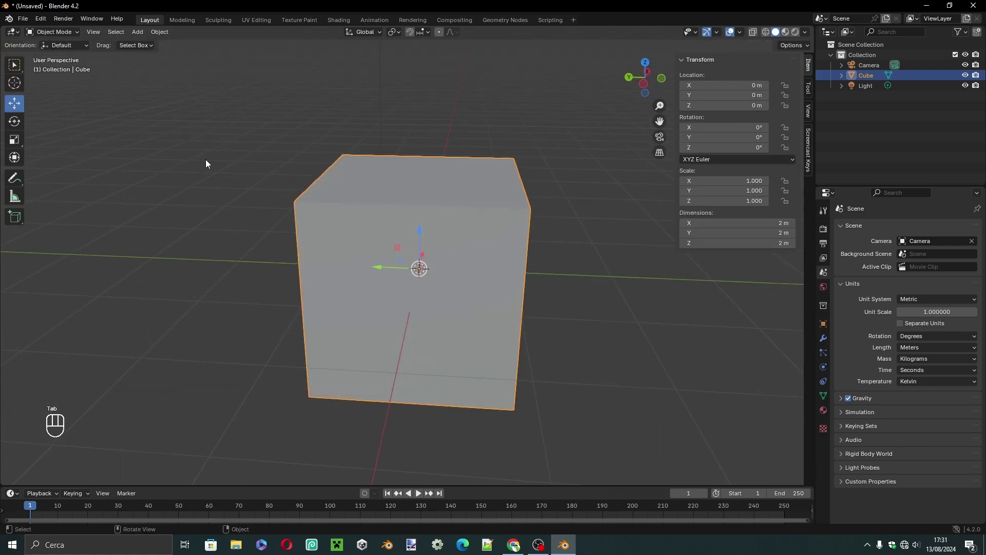
key(Tab)
key(Tab)
key(Tab)
key(Tab)
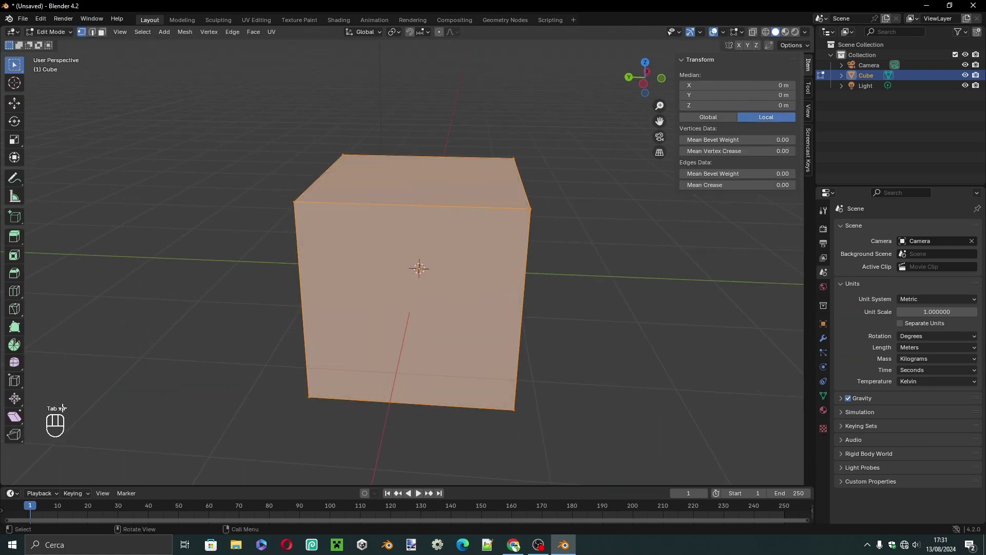
middle_drag(312, 245, 241, 154)
Enter Edit Mode on the cube and try moving its top face freely, undoing the move
click(56, 32)
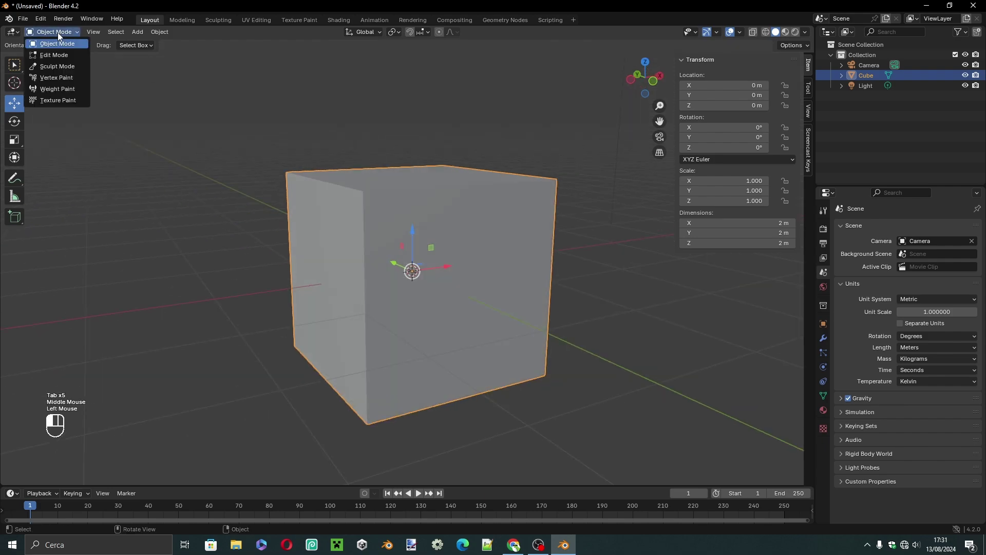
click(61, 58)
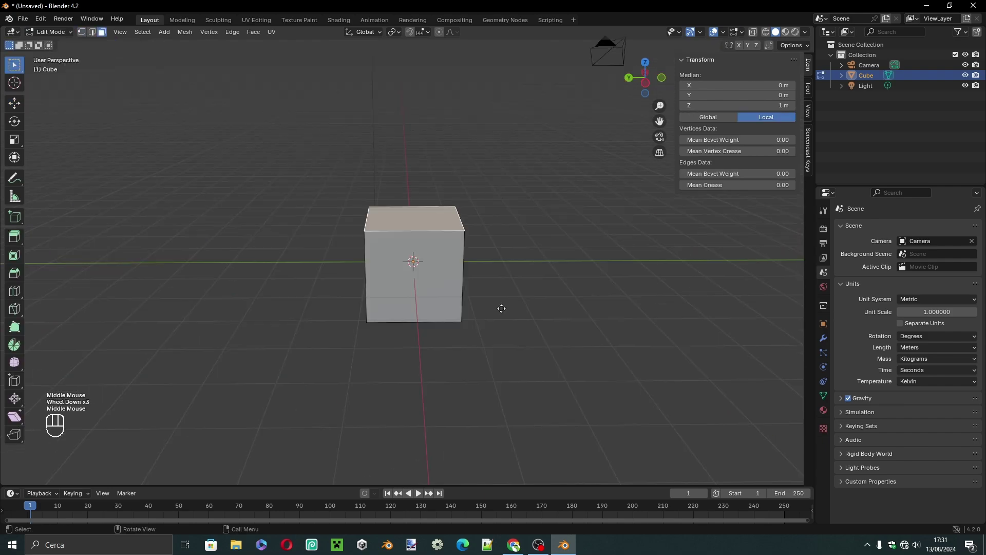
key(g)
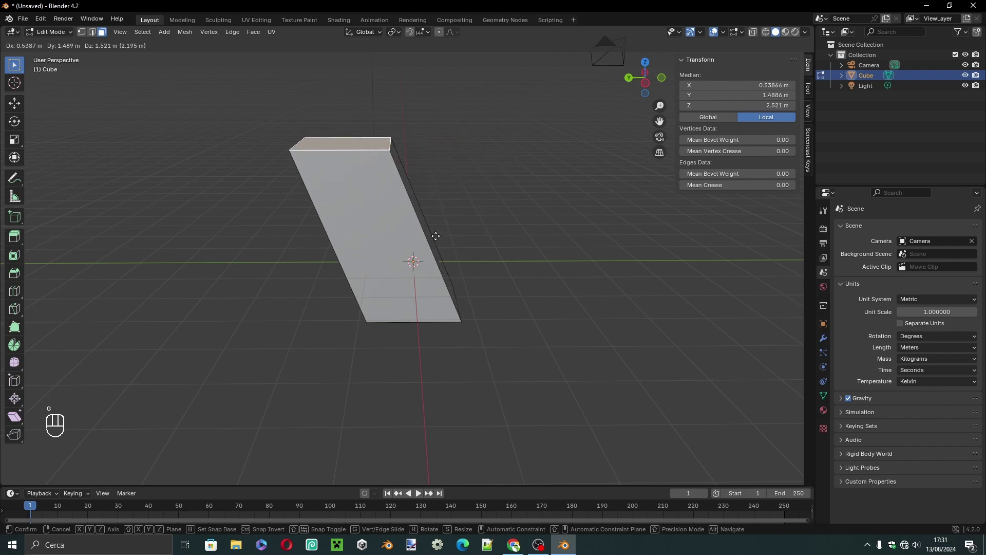
click(491, 236)
key(ctrl+z)
Try rotating and then scaling the cube's top face, undoing each change
key(r)
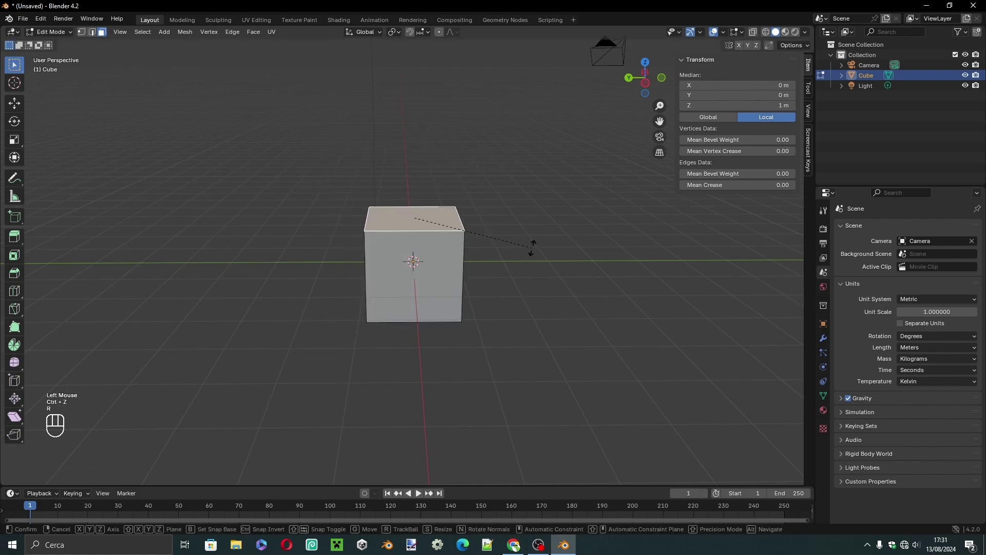
ctrl+click(482, 320)
key(ctrl+z)
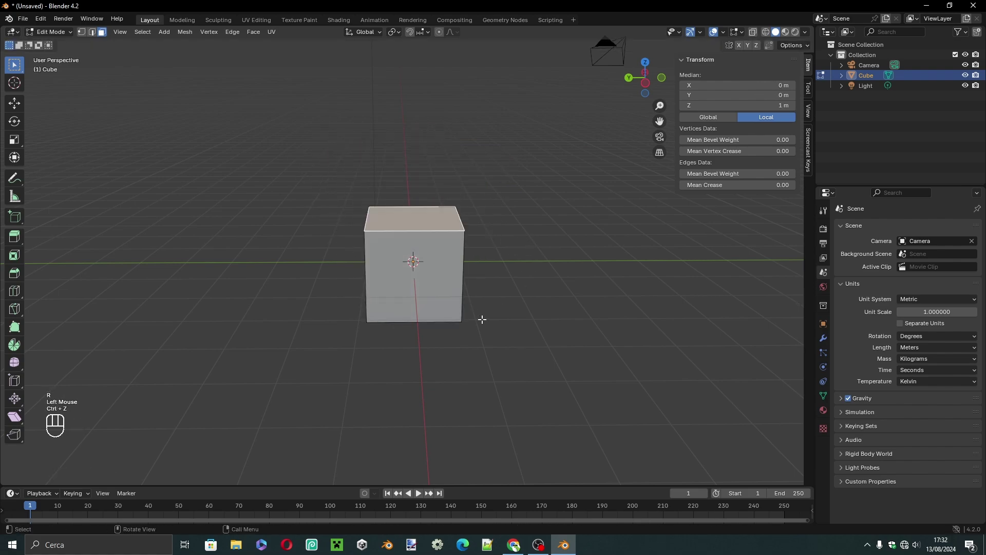
key(s)
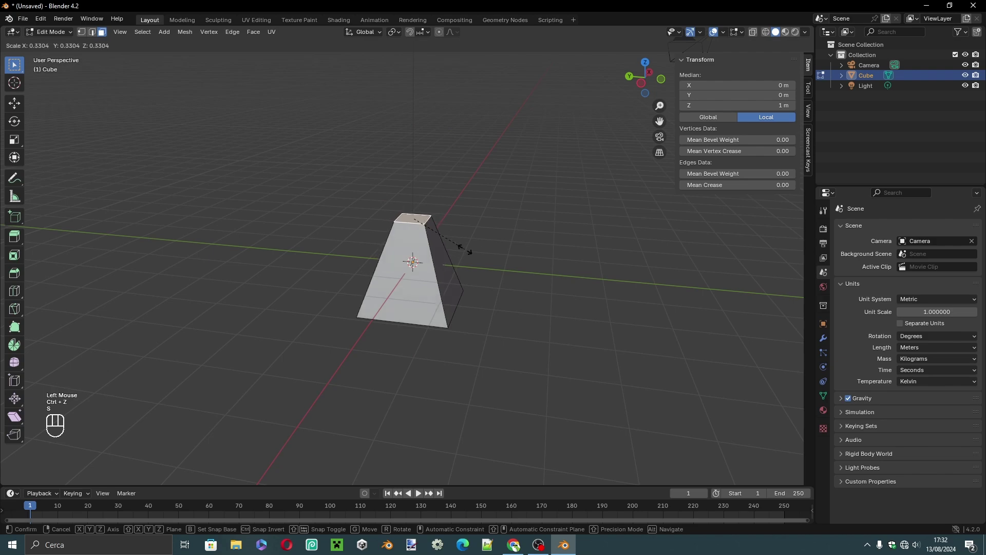
click(450, 240)
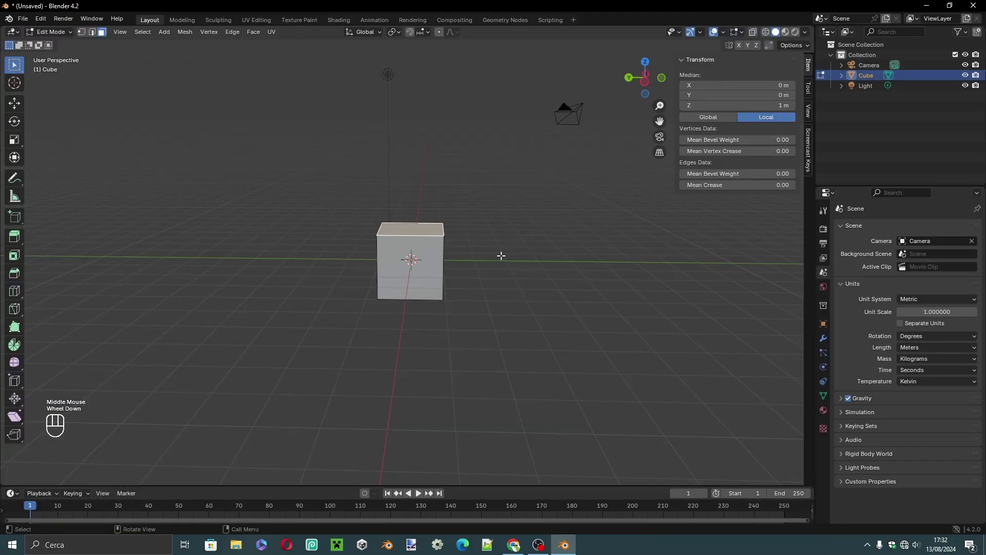
Extrude the cube's top face upward, then extrude a side face of the new block outward to about Y −3.07 m
key(e)
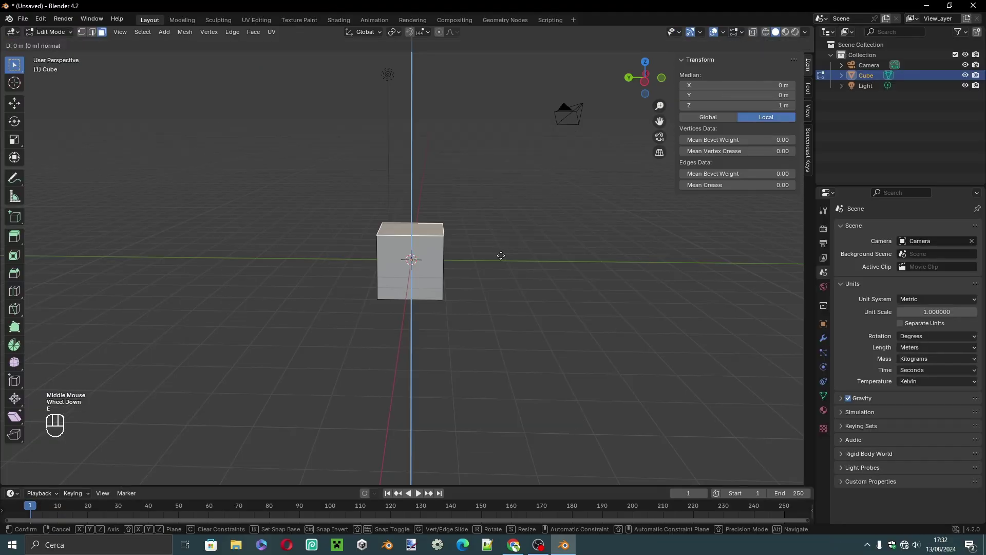
click(490, 191)
middle_drag(488, 193, 369, 236)
click(429, 234)
key(e)
click(522, 217)
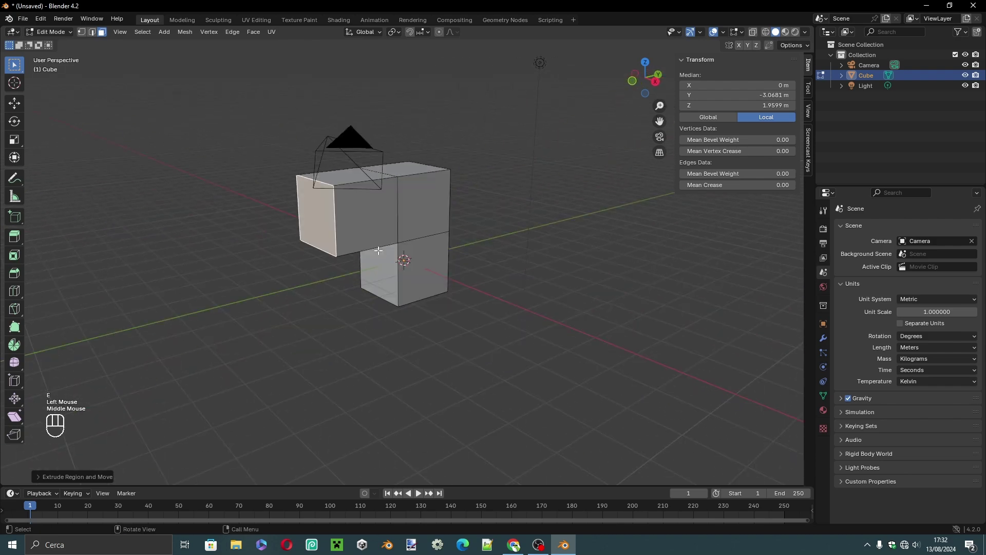
Extrude the end face of the side arm again and select another face of the shape
key(e)
click(296, 252)
middle_drag(308, 253, 368, 257)
click(414, 207)
Preview different loop cut counts on the plain cube, add one centred vertical loop cut, and clear the selection
key(ctrl+r)
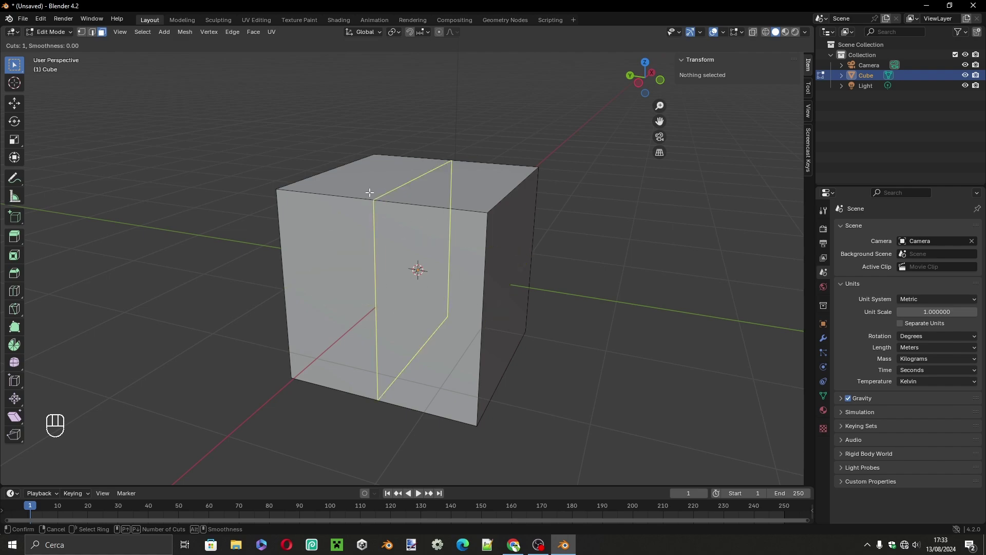
scroll(380, 206, up, 1)
scroll(381, 205, down, 1)
scroll(380, 205, up, 1)
scroll(381, 205, down, 1)
scroll(380, 206, up, 2)
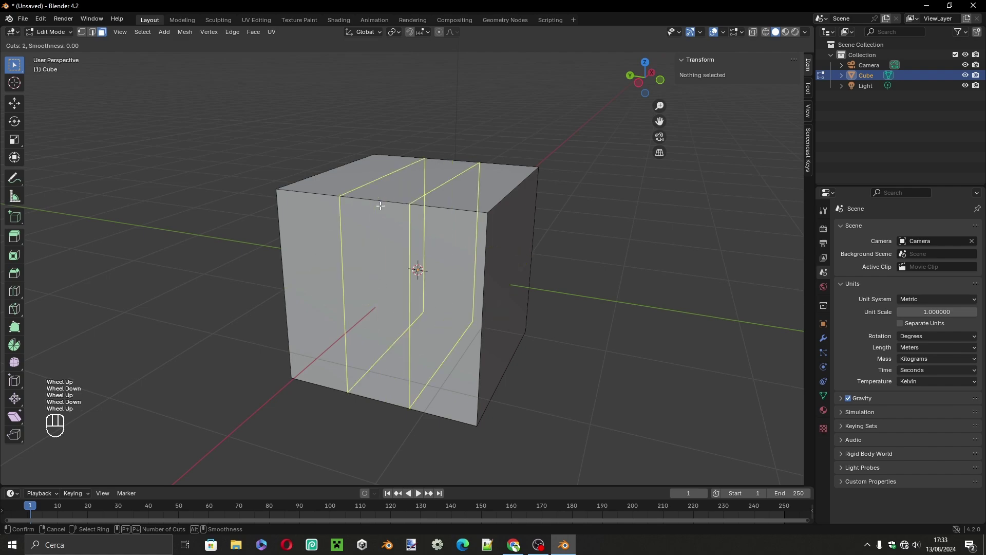
scroll(380, 205, up, 3)
scroll(380, 205, down, 5)
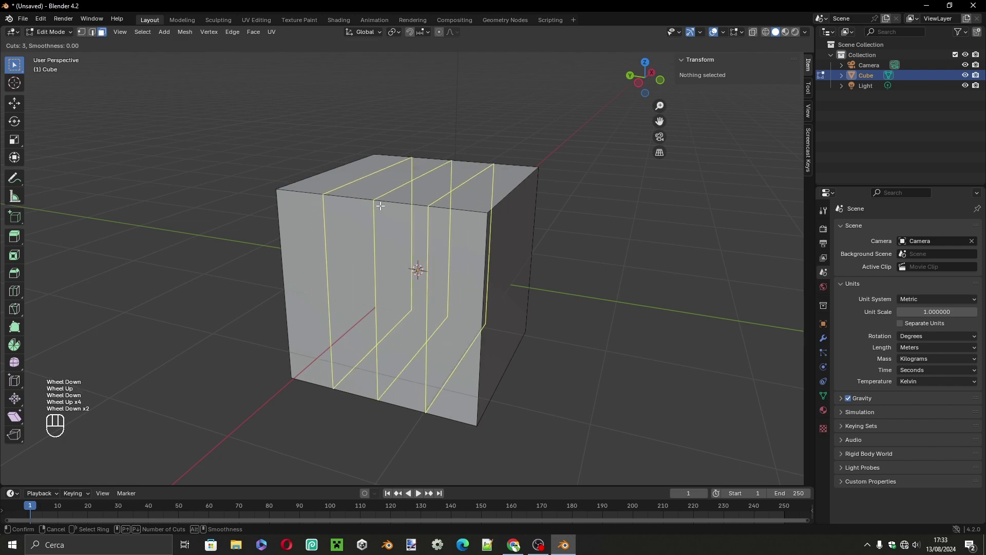
click(380, 205)
click(380, 205)
click(540, 303)
Select the centre edge on the cube's top in edge selection and try moving it freely, undoing the move
middle_drag(540, 304, 481, 215)
scroll(529, 231, up, 2)
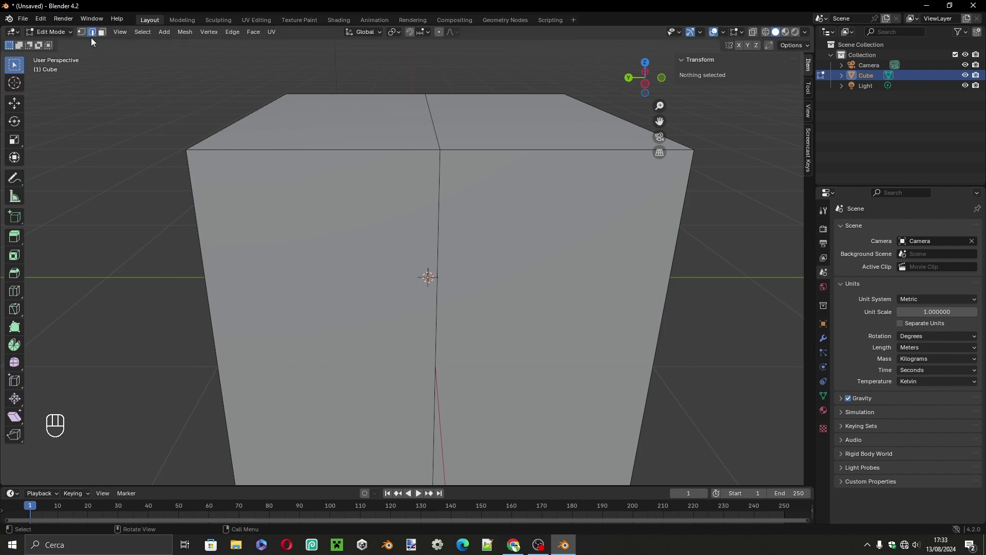
click(186, 150)
click(455, 161)
middle_drag(488, 154, 460, 209)
key(g)
click(560, 185)
key(ctrl+z)
Raise the top centre edge along the Z axis to form a house-like roof ridge and leave Edit Mode
scroll(514, 200, down, 3)
key(g)
key(z)
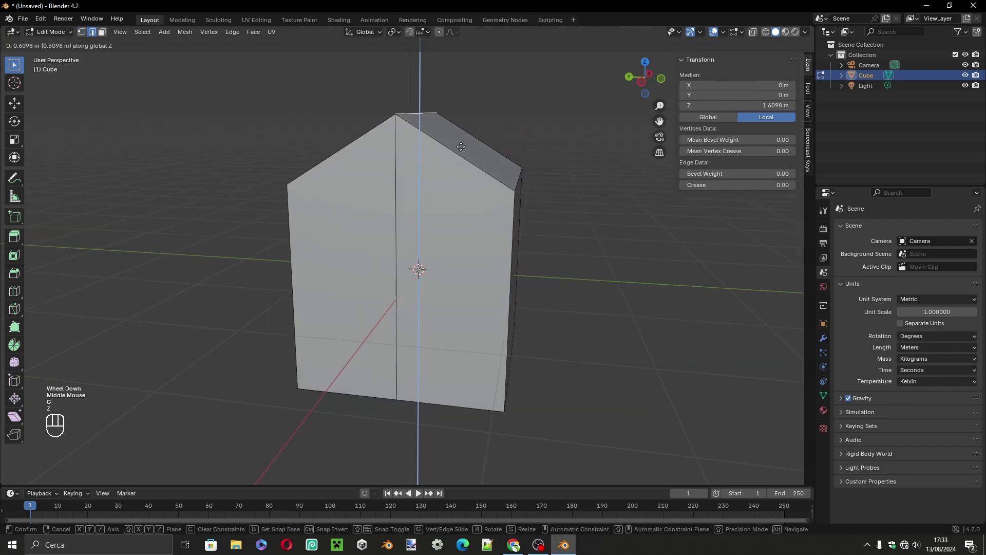
click(676, 189)
key(Tab)
scroll(624, 270, down, 1)
middle_drag(623, 271, 503, 249)
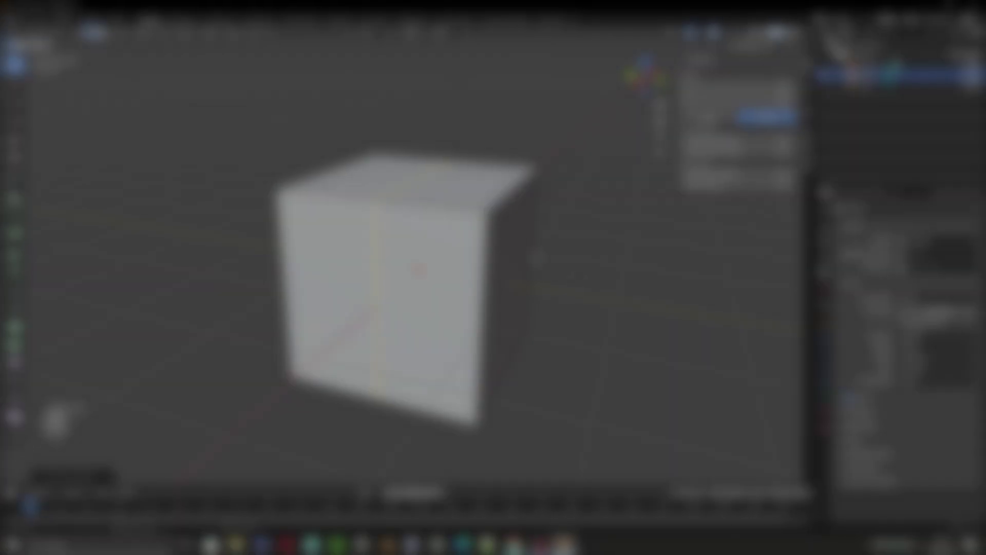
click(542, 303)
middle_drag(542, 303, 568, 314)
scroll(585, 316, up, 4)
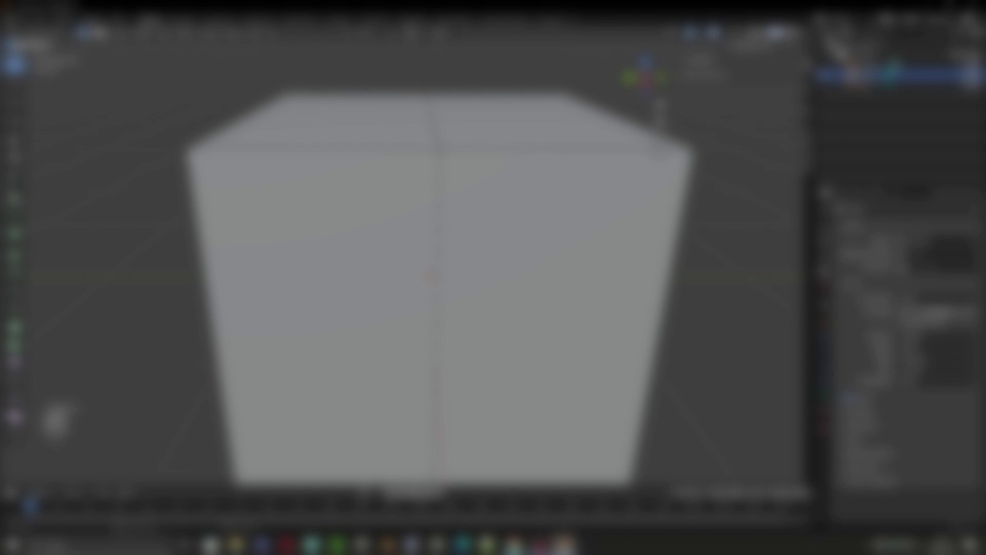
click(189, 149)
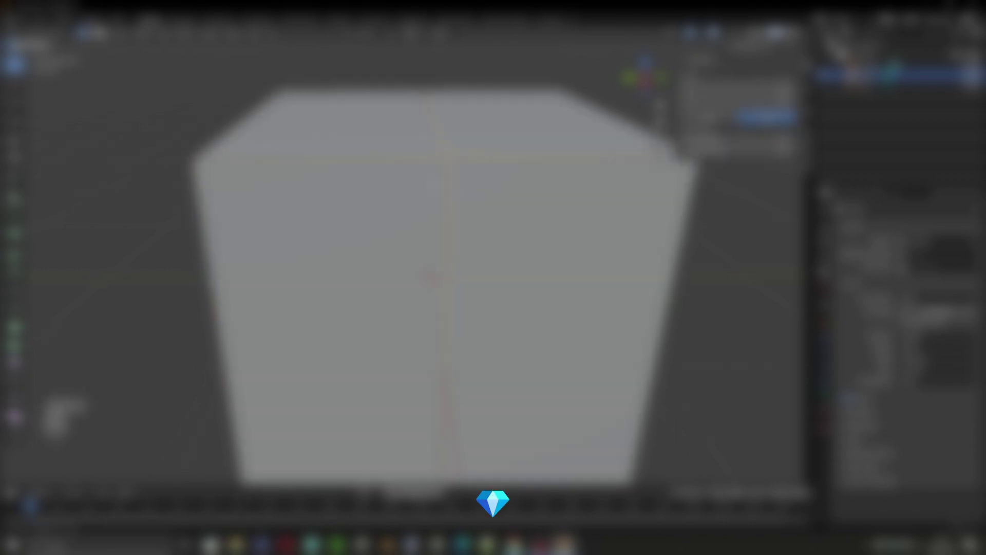